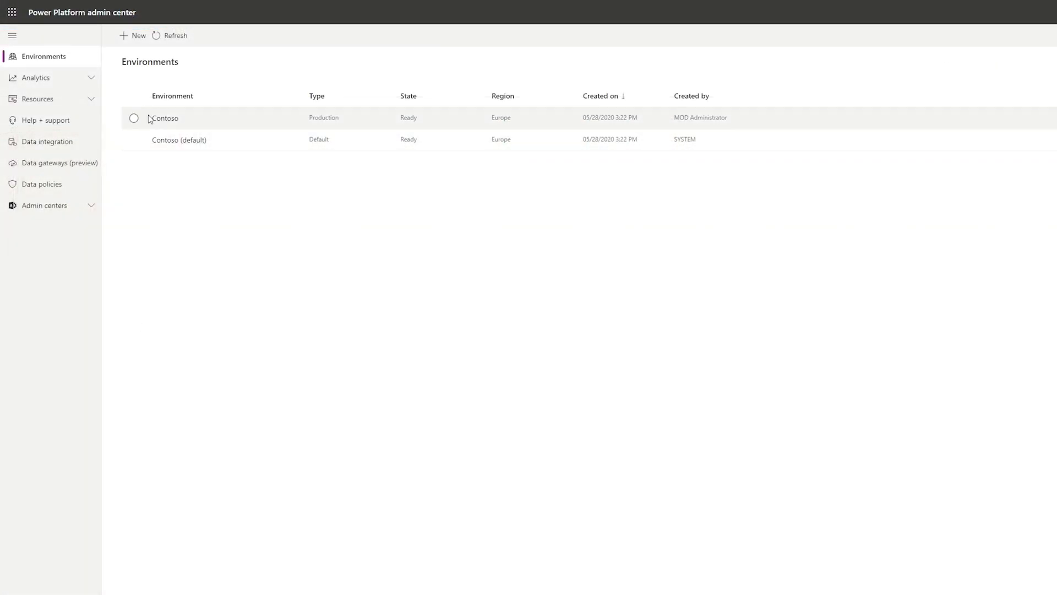
Step: Open Document management settings under Integration in the Contoso environment's Settings
{"action": "left_click", "coordinate": [135, 120]}
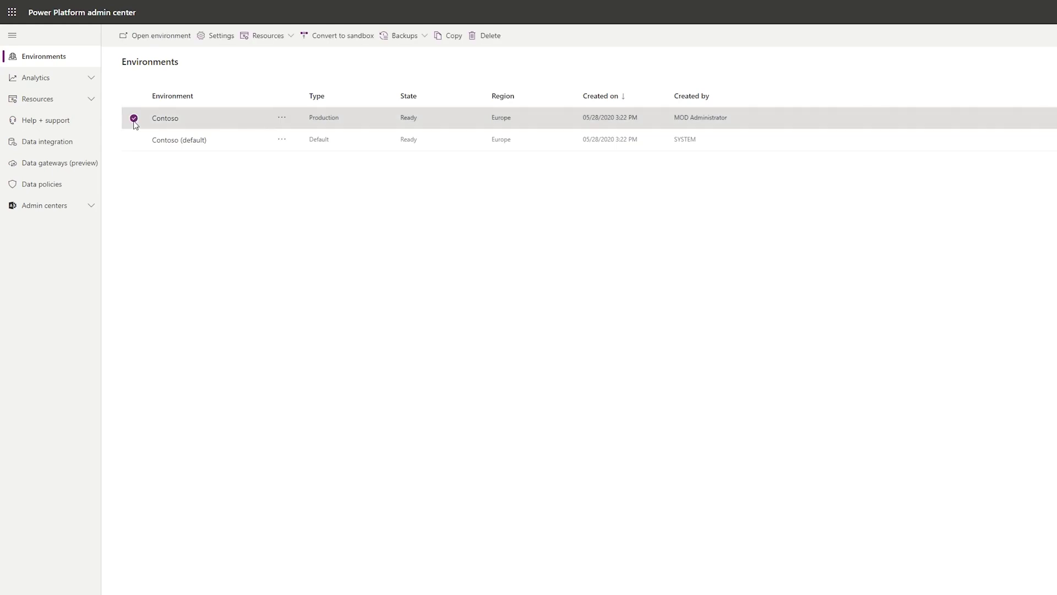
{"action": "left_click", "coordinate": [220, 37]}
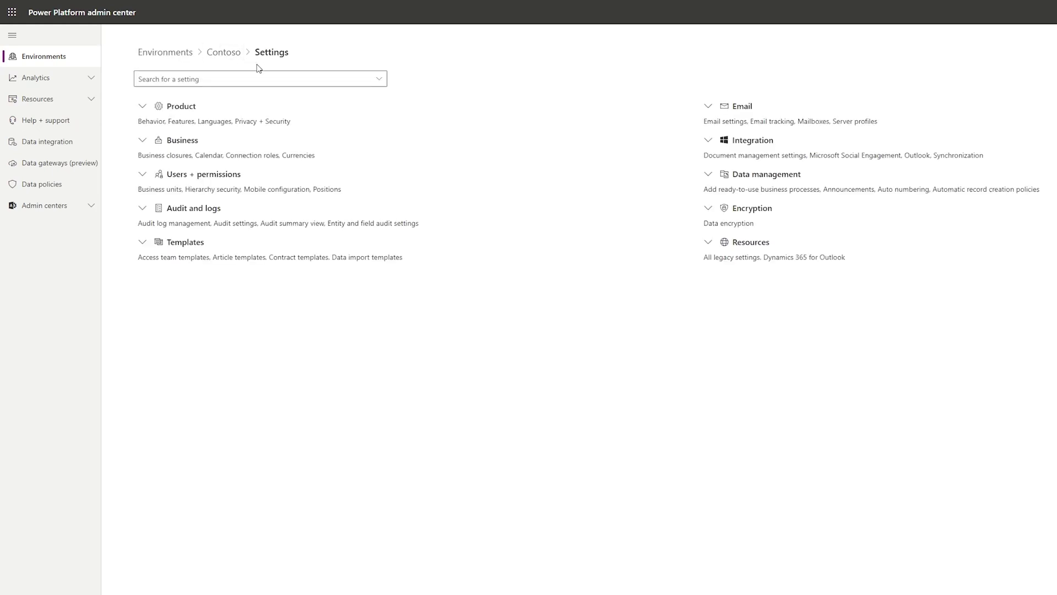
{"action": "left_click", "coordinate": [709, 142]}
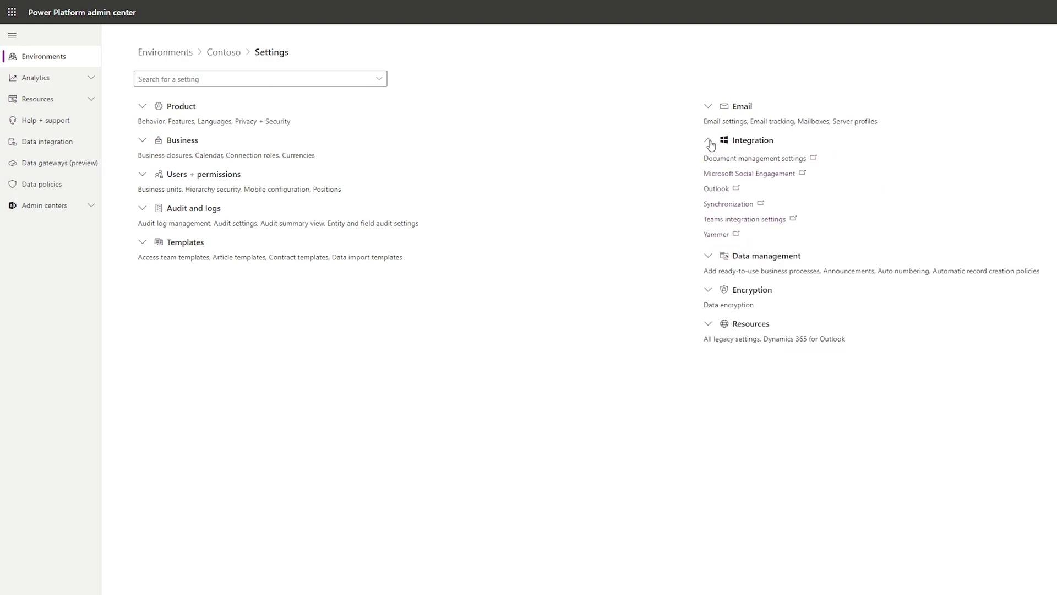
{"action": "left_click", "coordinate": [724, 161]}
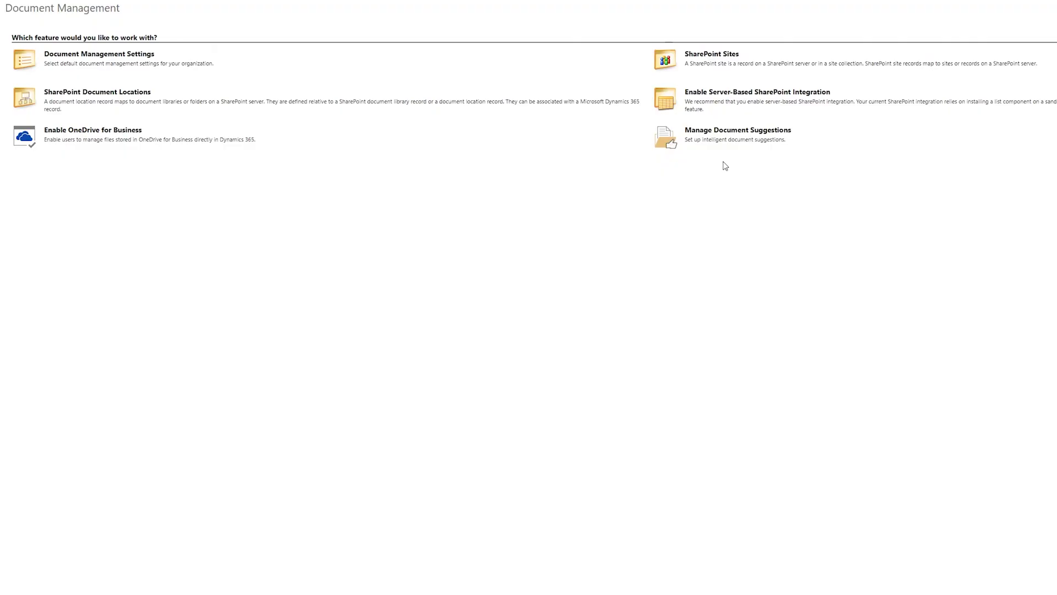
{"action": "left_click", "coordinate": [722, 100]}
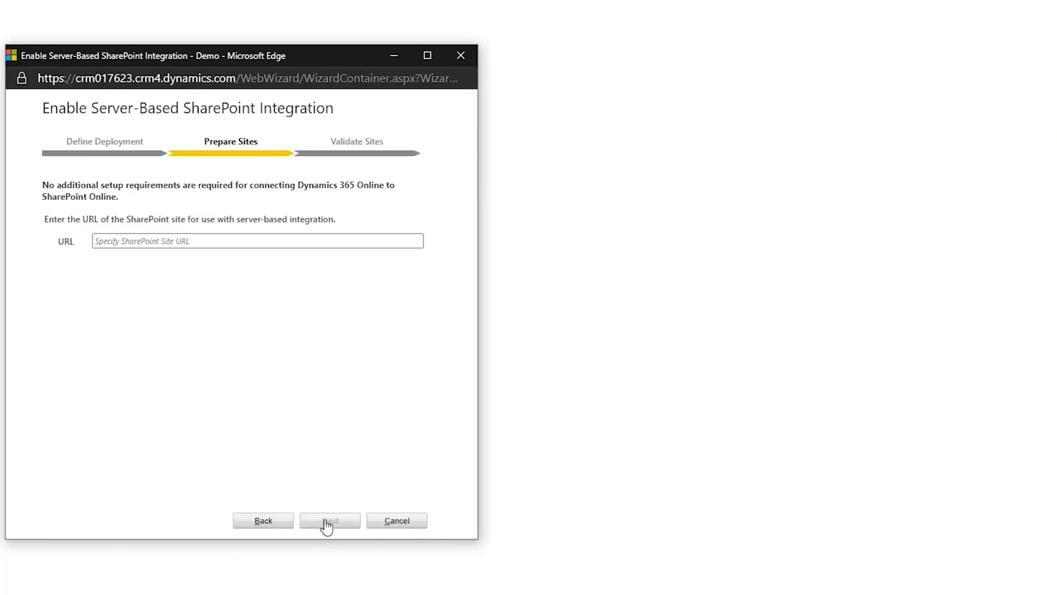
{"action": "left_click", "coordinate": [208, 246]}
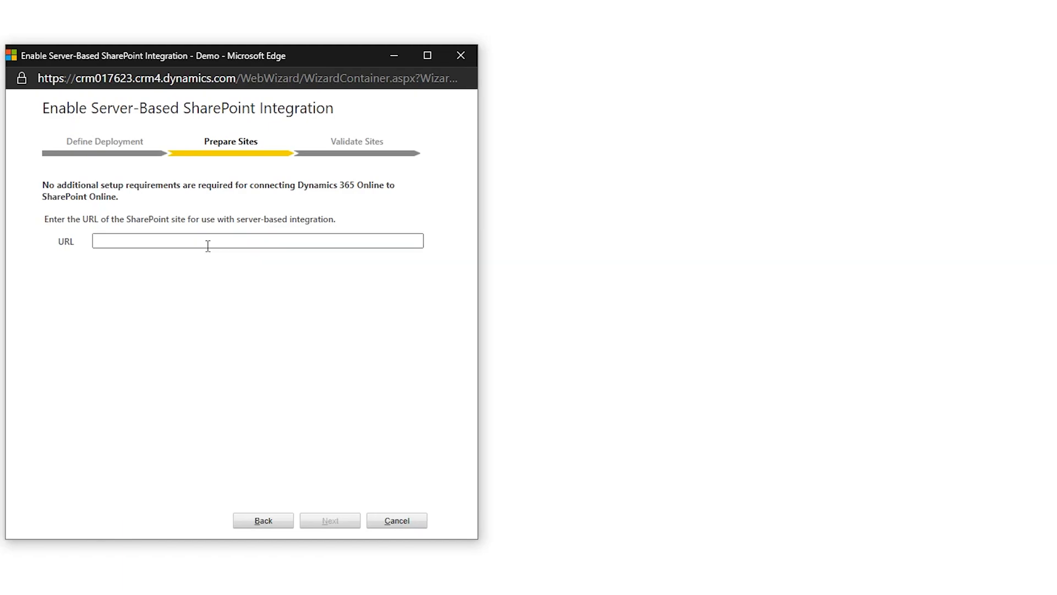
{"action": "type", "text": "https://crm017623.sharepoint.com/"}
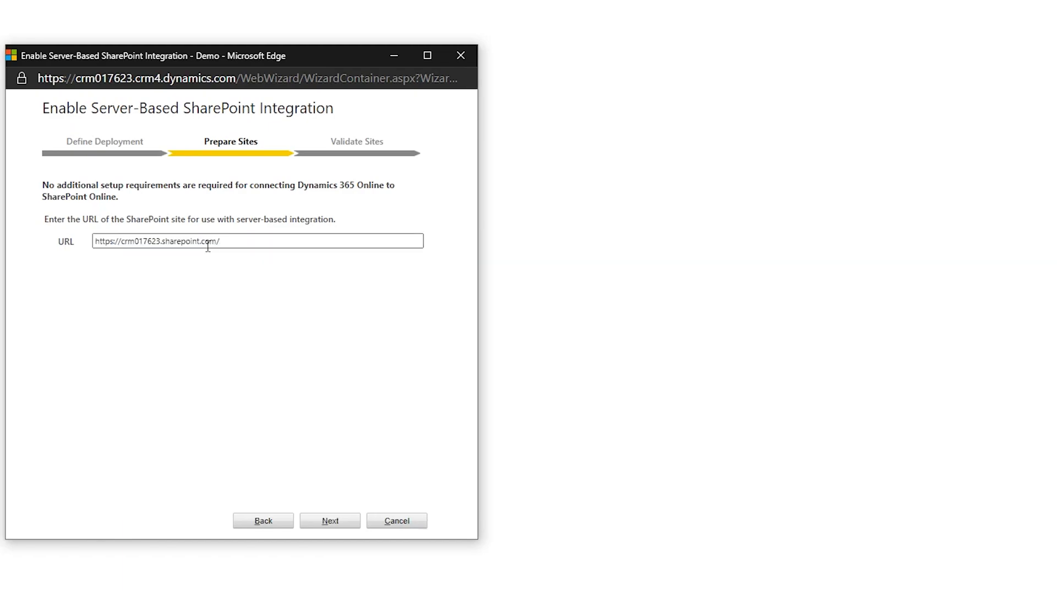
{"action": "left_click", "coordinate": [333, 522]}
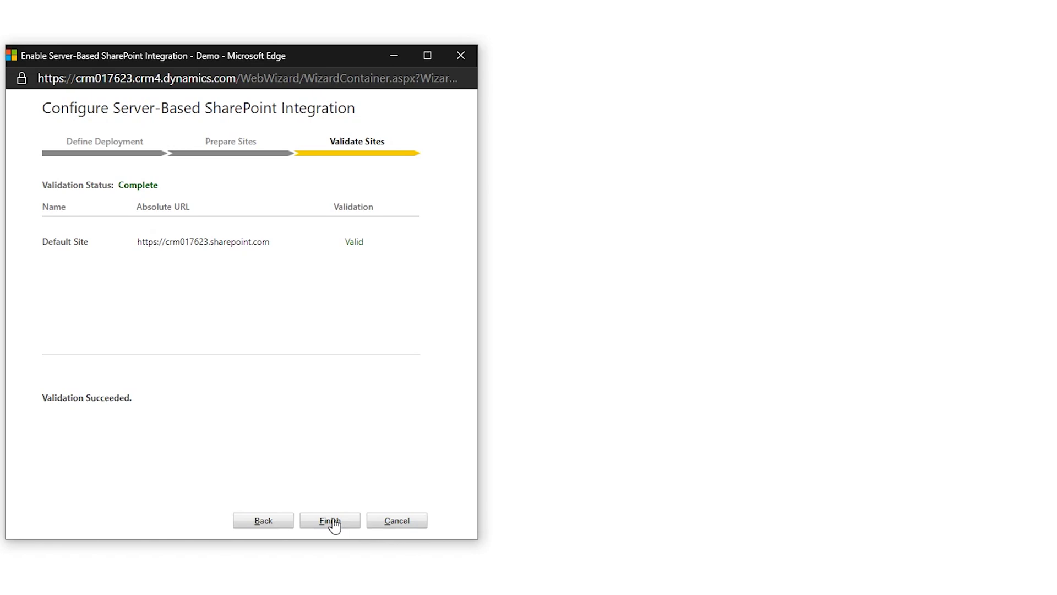
{"action": "left_click", "coordinate": [331, 521]}
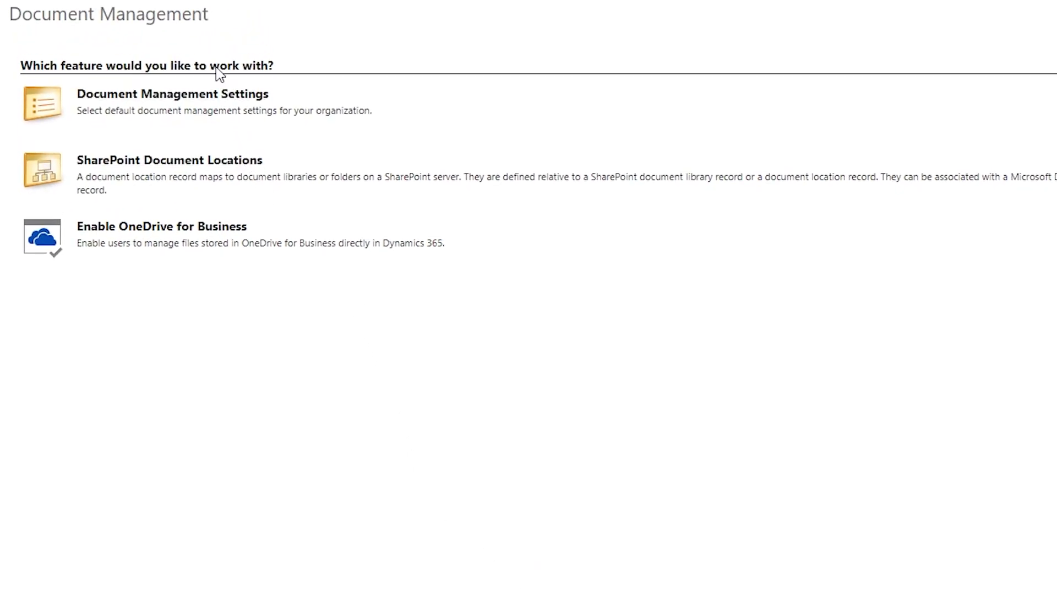
{"action": "left_click", "coordinate": [229, 100]}
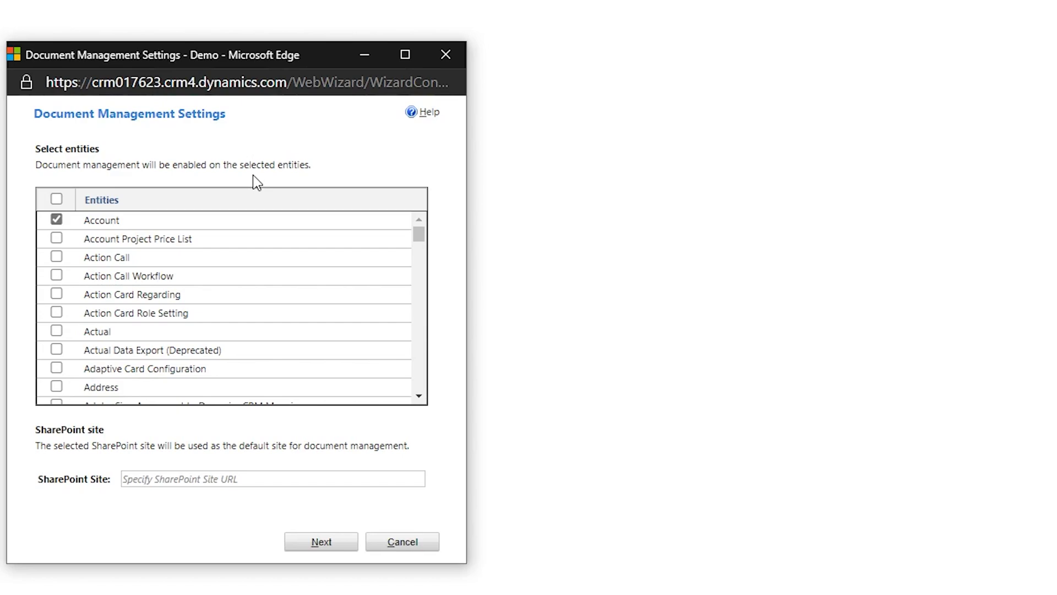
{"action": "left_click", "coordinate": [290, 478]}
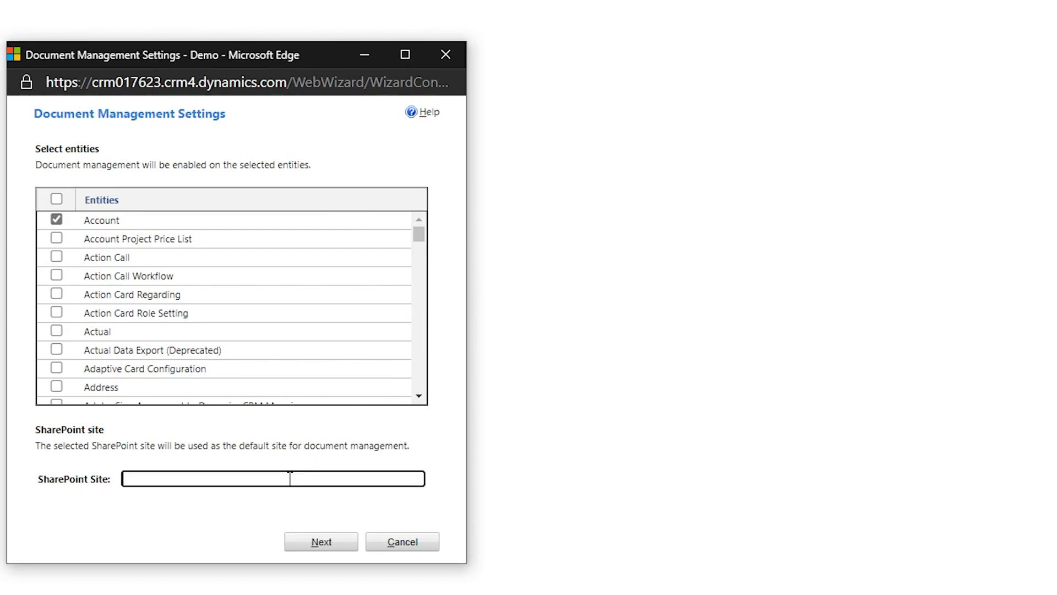
{"action": "type", "text": "https://crm017623.sharepoint.com/"}
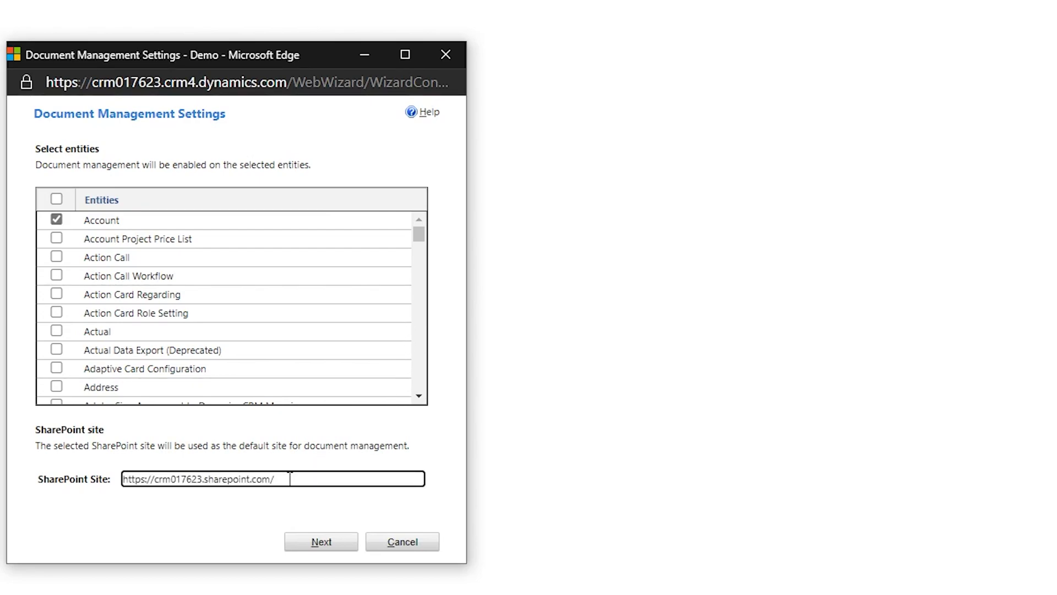
Step: Base the folder structure on the Account entity and confirm creating the 38 document libraries
{"action": "left_click", "coordinate": [337, 548]}
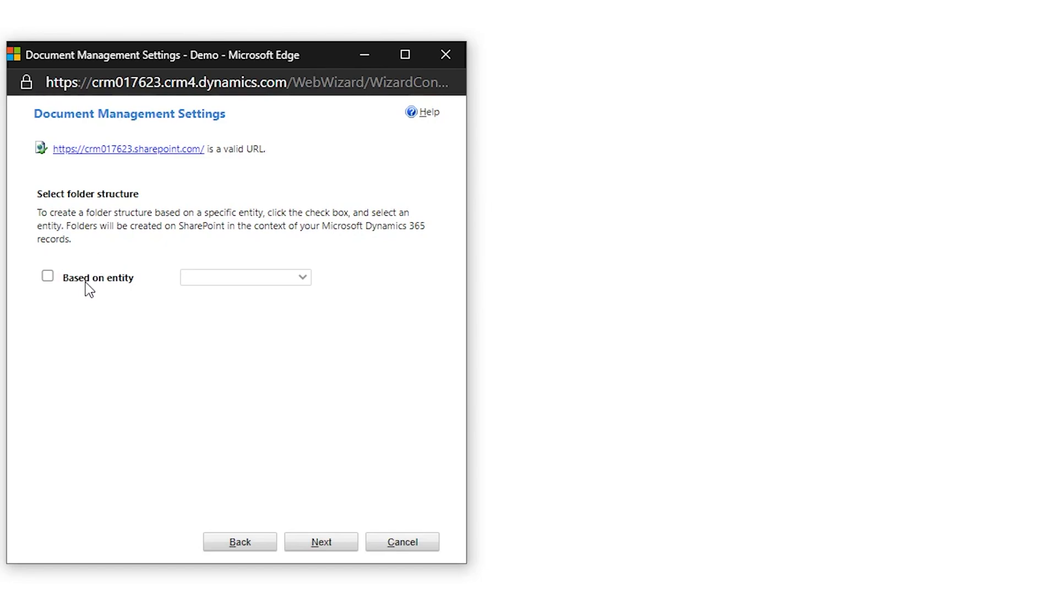
{"action": "left_click", "coordinate": [47, 278]}
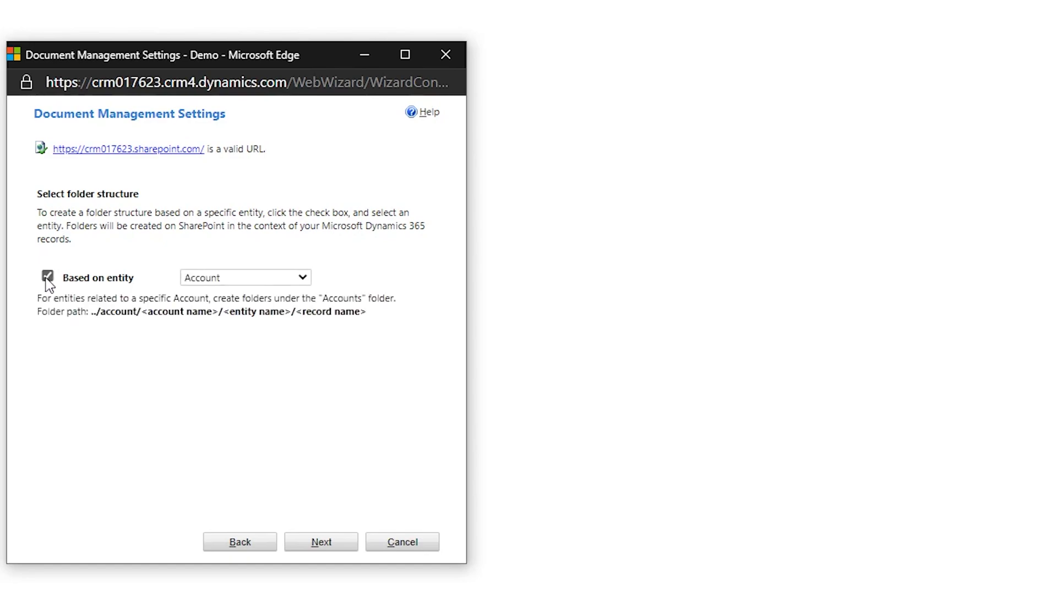
{"action": "left_click", "coordinate": [301, 279]}
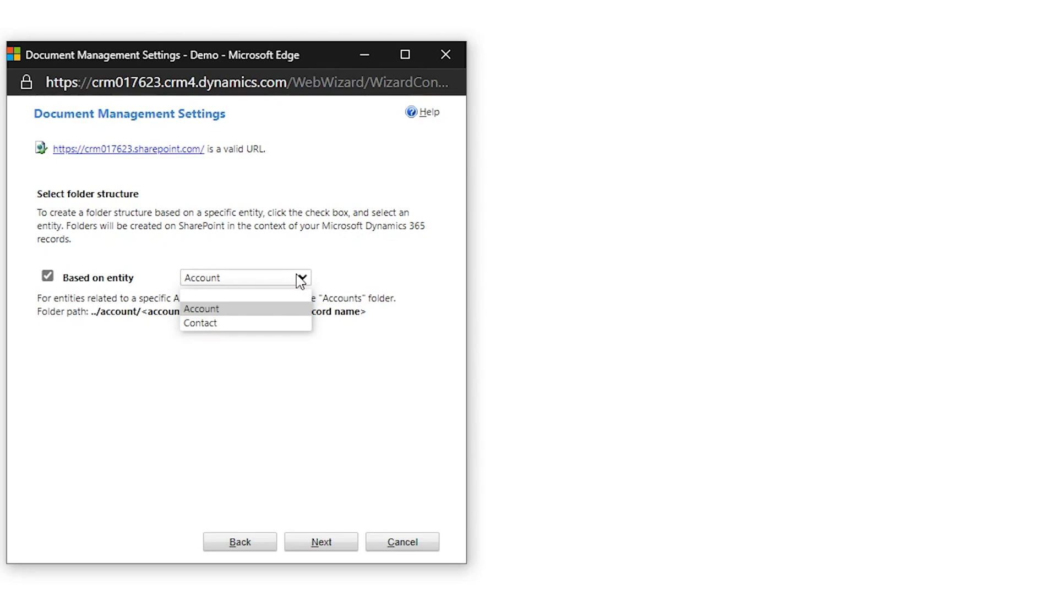
{"action": "left_click", "coordinate": [300, 278]}
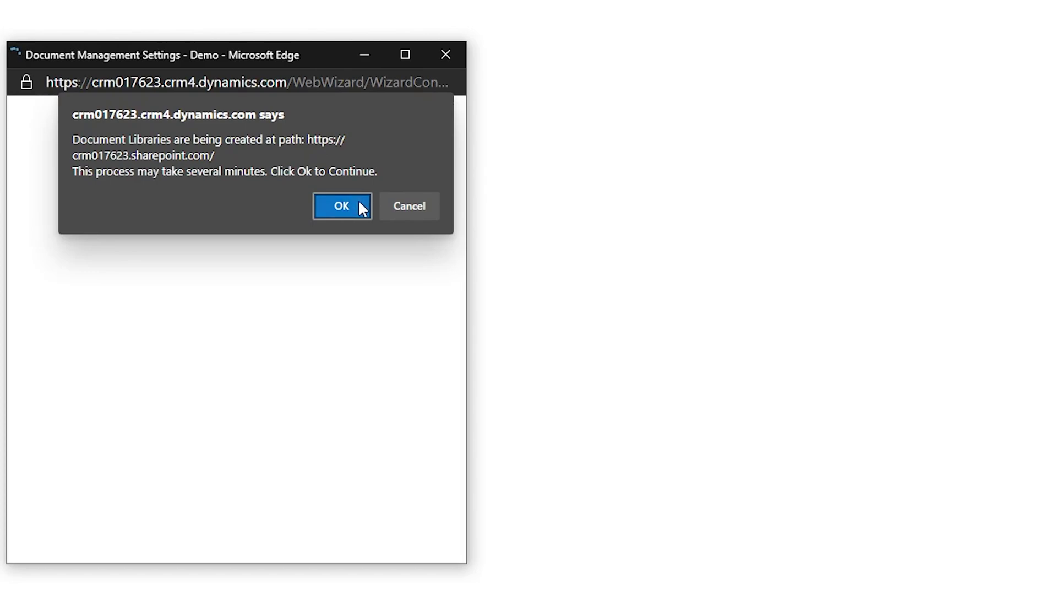
{"action": "left_click", "coordinate": [359, 204]}
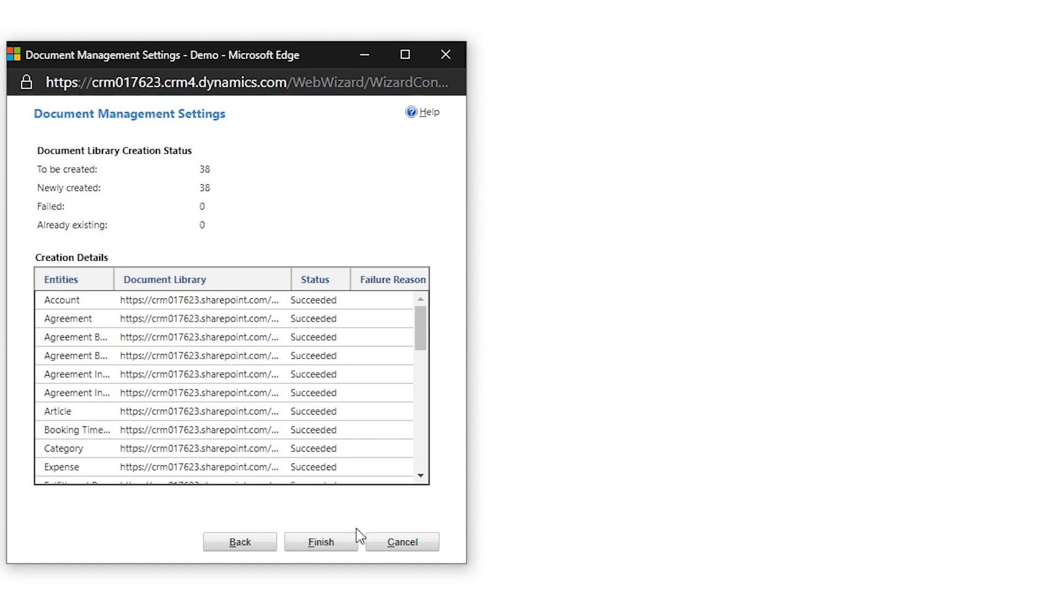
Step: Finish the document management setup and open A. Datum Corporation (sample)'s Files tab
{"action": "left_click", "coordinate": [325, 543]}
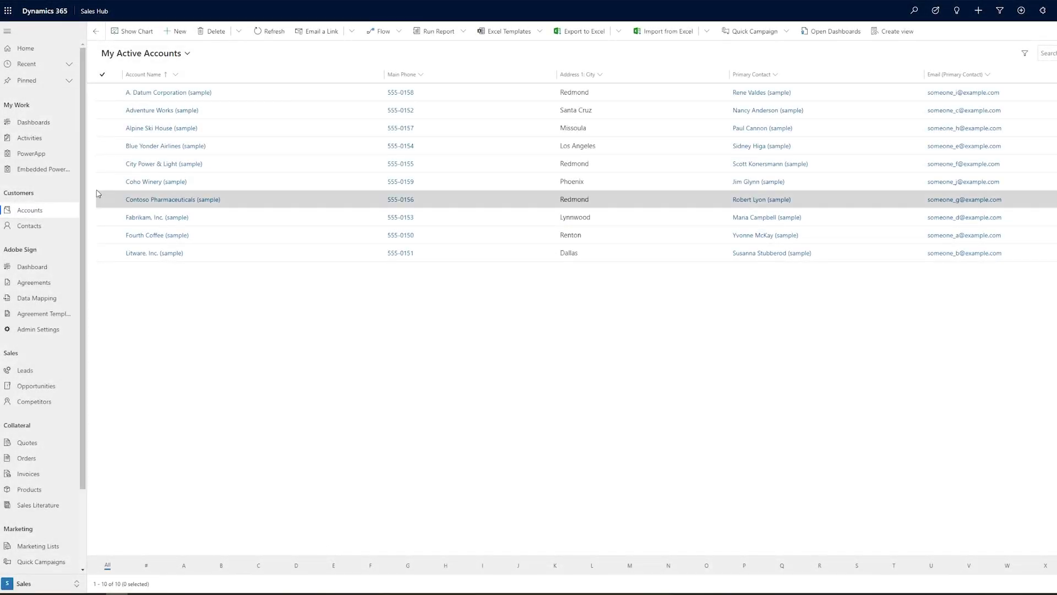
{"action": "left_click", "coordinate": [171, 97]}
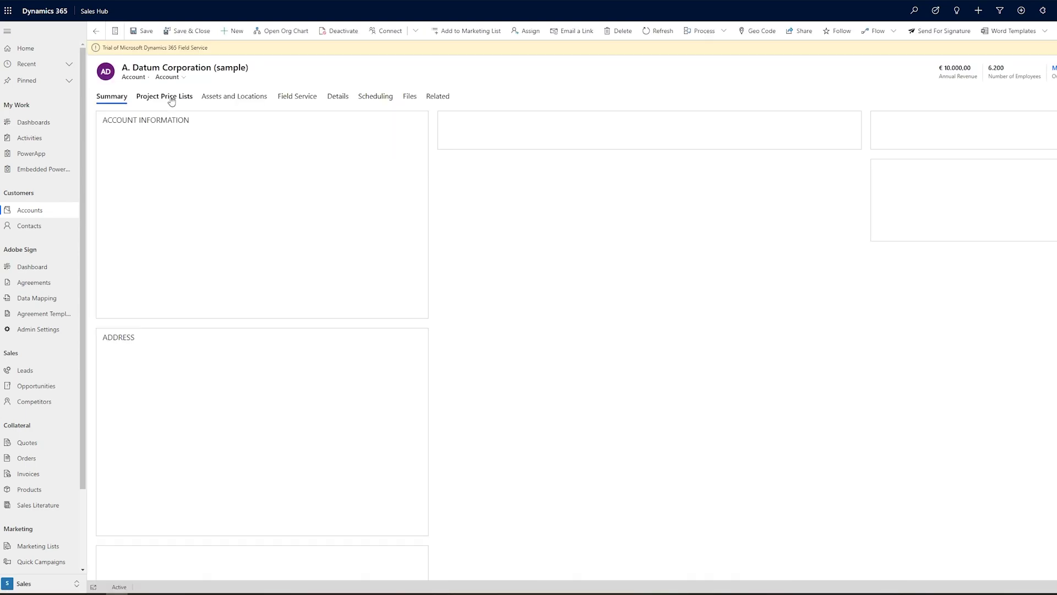
{"action": "left_click", "coordinate": [411, 97]}
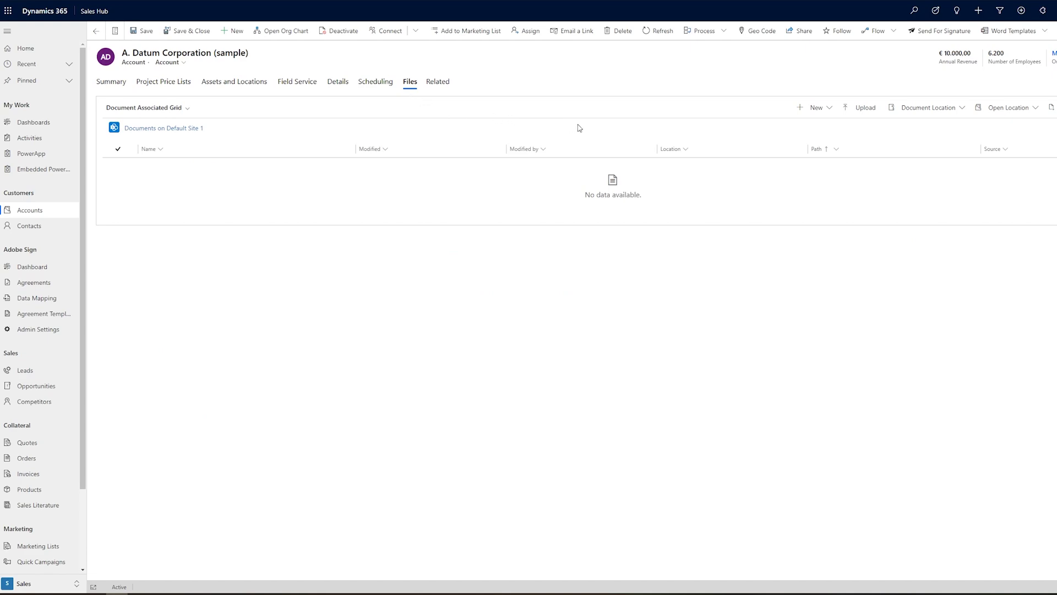
Step: Create a new Word document named 'Demo document' in the account's files
{"action": "left_click", "coordinate": [828, 116]}
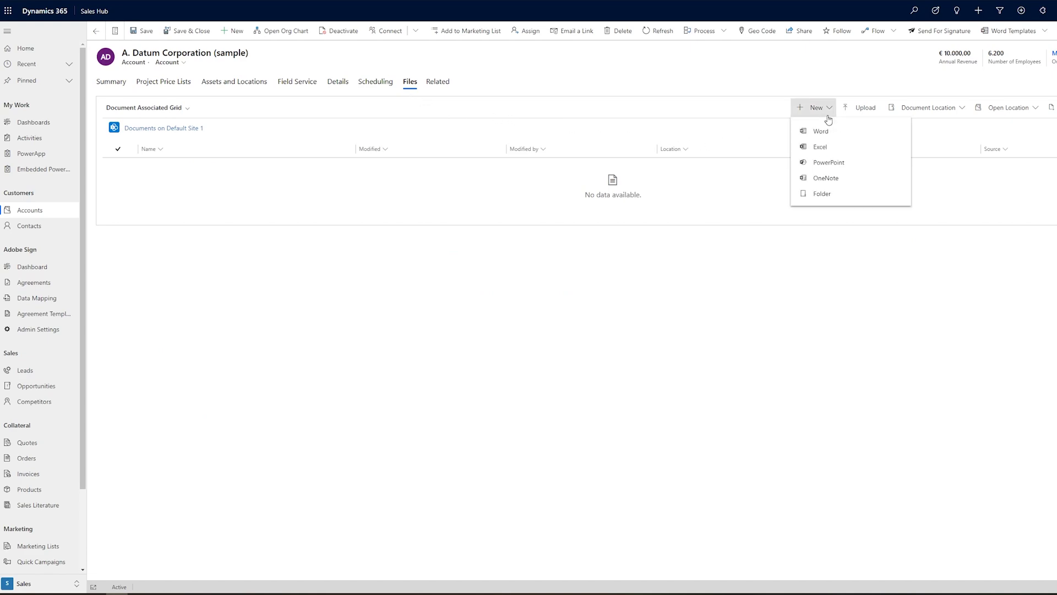
{"action": "left_click", "coordinate": [829, 131]}
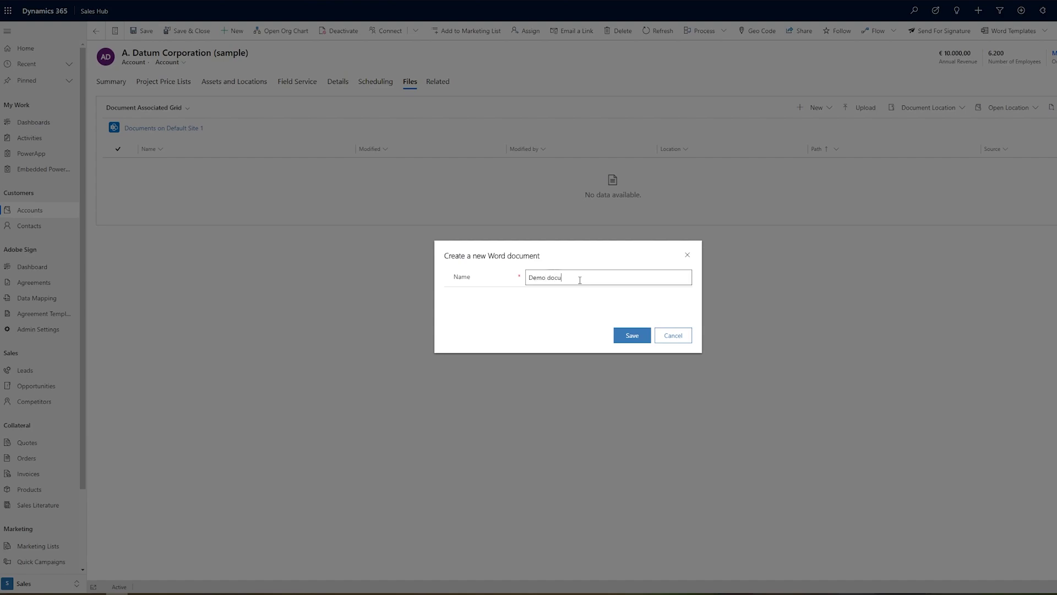
{"action": "left_click", "coordinate": [631, 334]}
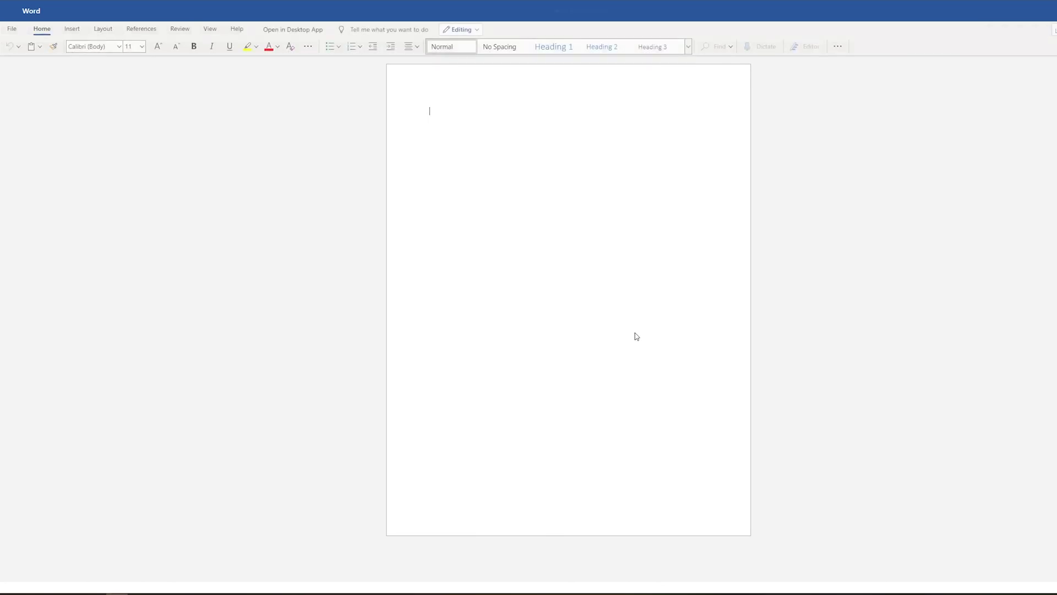
Step: Enter =lorem() in Demo document to insert three paragraphs of placeholder text
{"action": "type", "text": "=lorem()"}
{"action": "key", "text": "Return"}
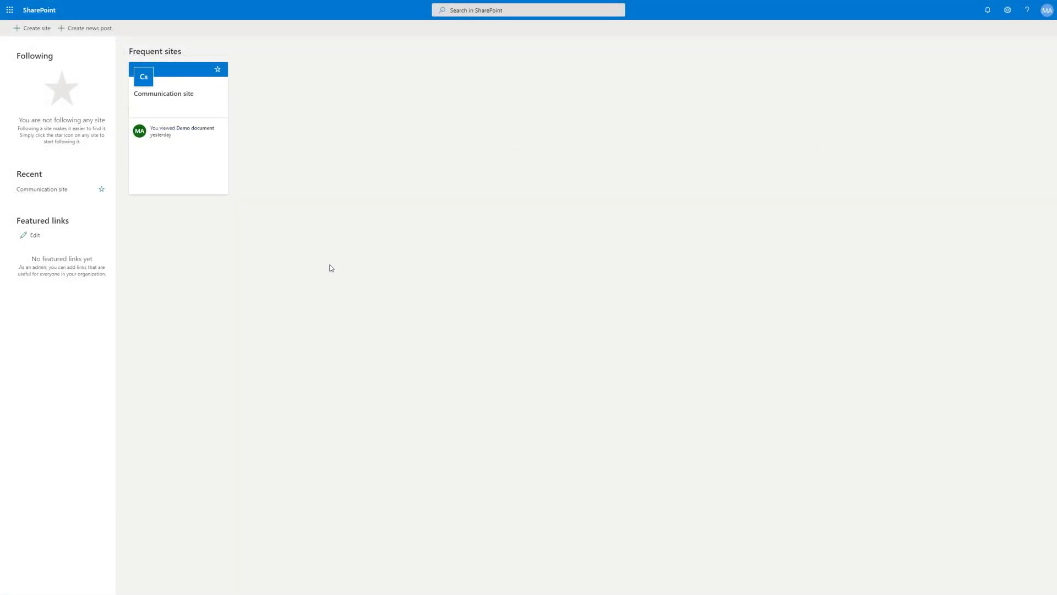
Step: Browse the Communication site's Account library to the A. Datum Corporation (sample) folder
{"action": "left_click", "coordinate": [175, 96]}
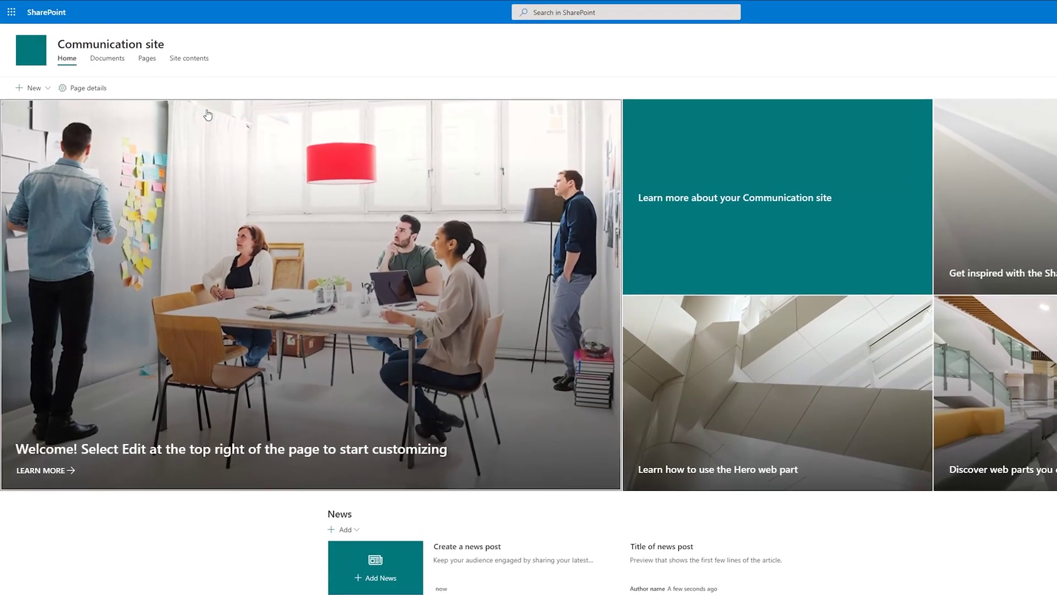
{"action": "left_click", "coordinate": [210, 65]}
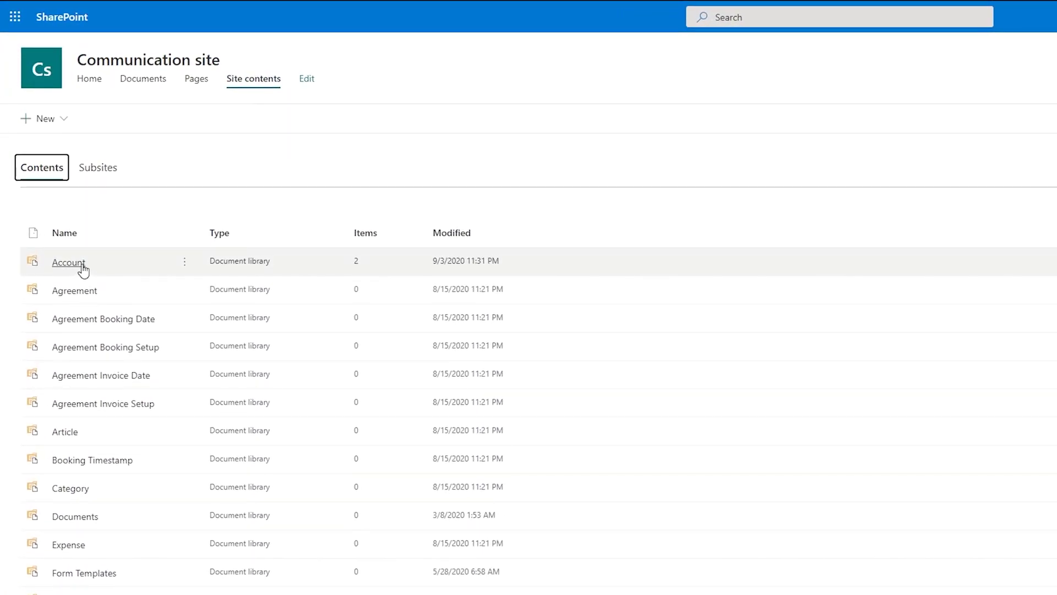
{"action": "left_click", "coordinate": [82, 269]}
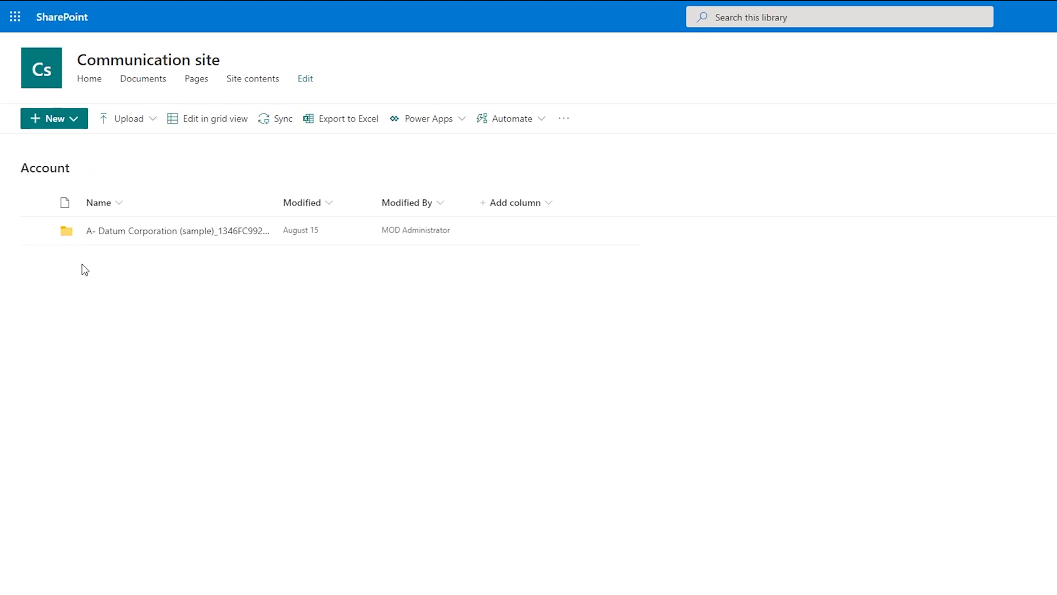
{"action": "left_click", "coordinate": [176, 224]}
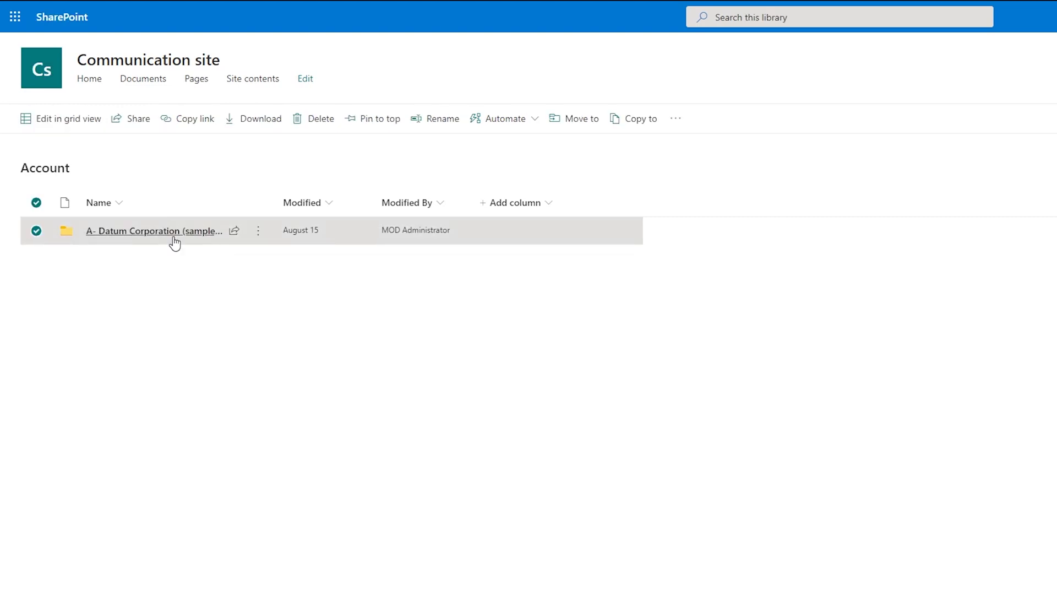
{"action": "left_click", "coordinate": [172, 240]}
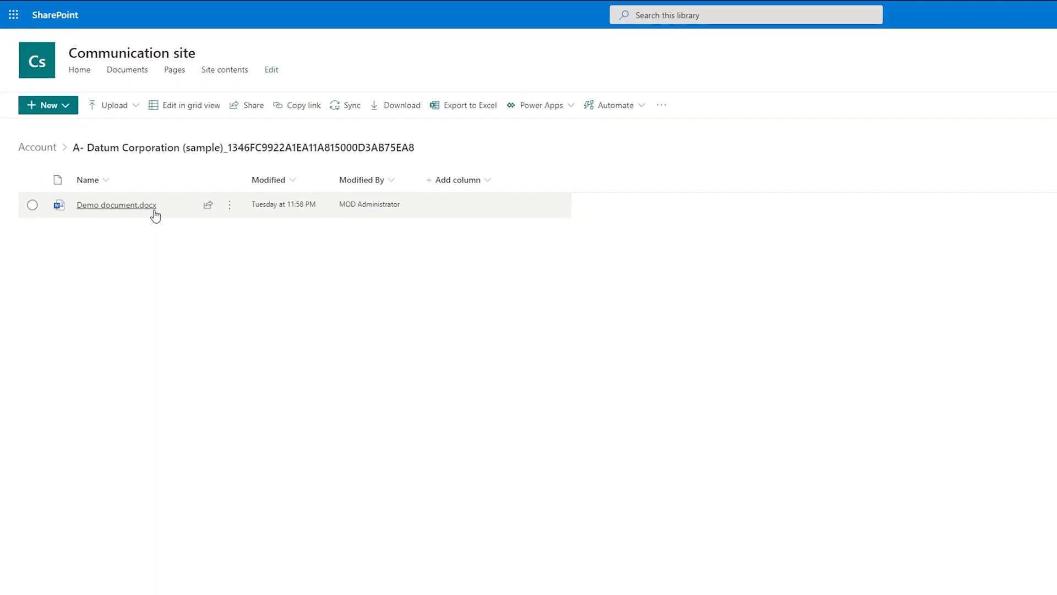
Step: View Demo document.docx, then bring up the folder's Upload options
{"action": "left_click", "coordinate": [146, 201]}
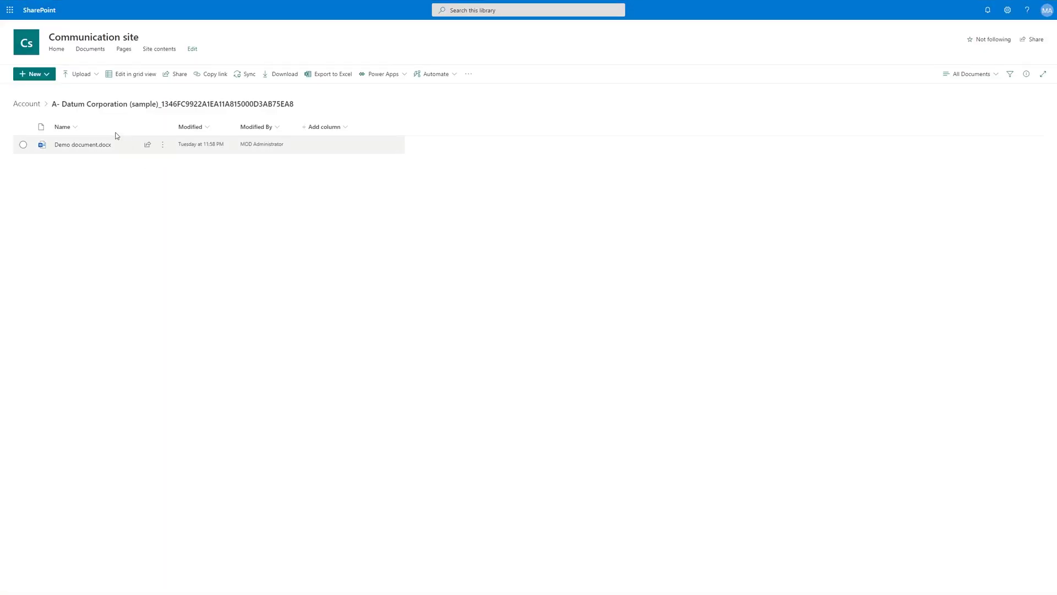
{"action": "left_click", "coordinate": [45, 79]}
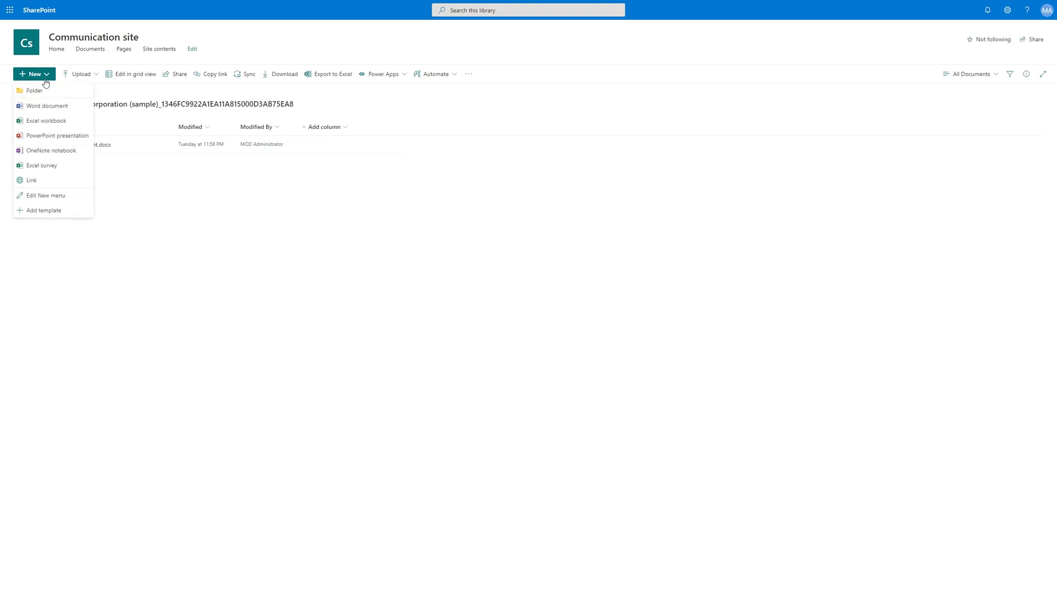
{"action": "left_click", "coordinate": [82, 76]}
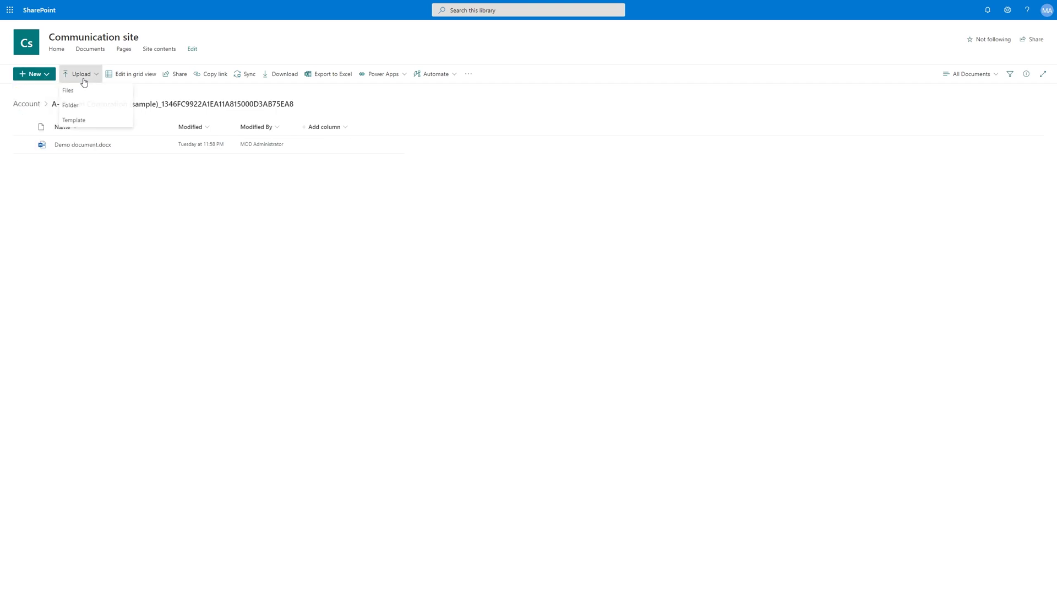
Step: Upload the simple forecast workbook from Downloads into the account folder
{"action": "left_click", "coordinate": [99, 96]}
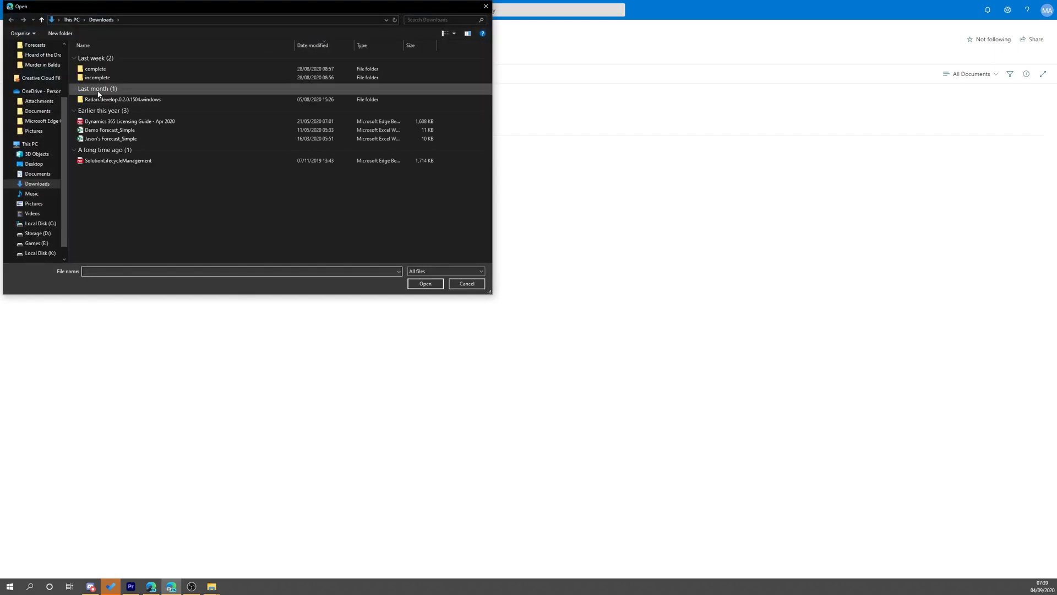
{"action": "left_click", "coordinate": [156, 139]}
{"action": "left_click", "coordinate": [425, 284]}
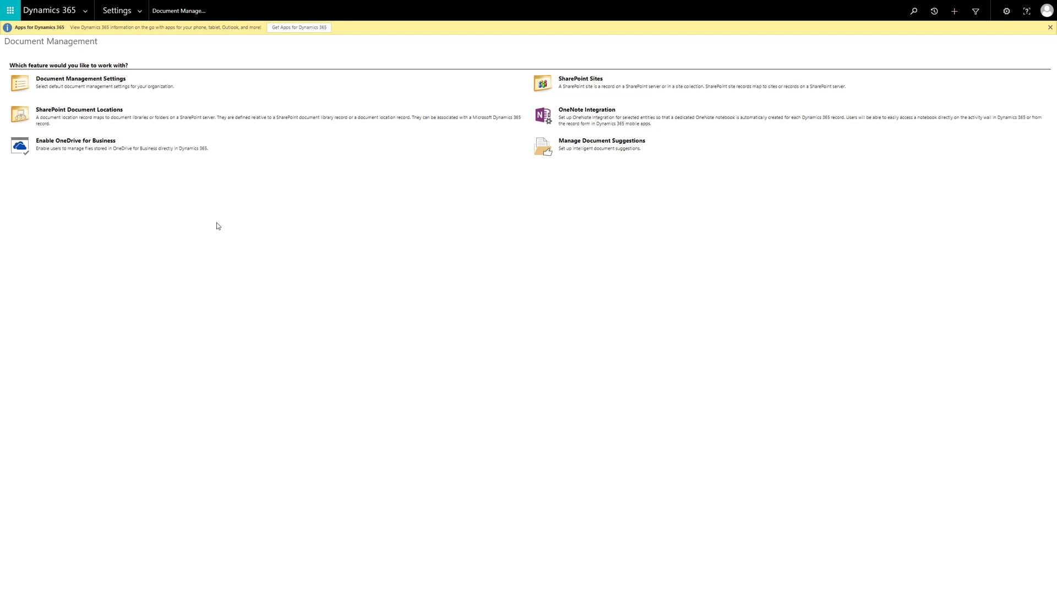
{"action": "left_click", "coordinate": [588, 81]}
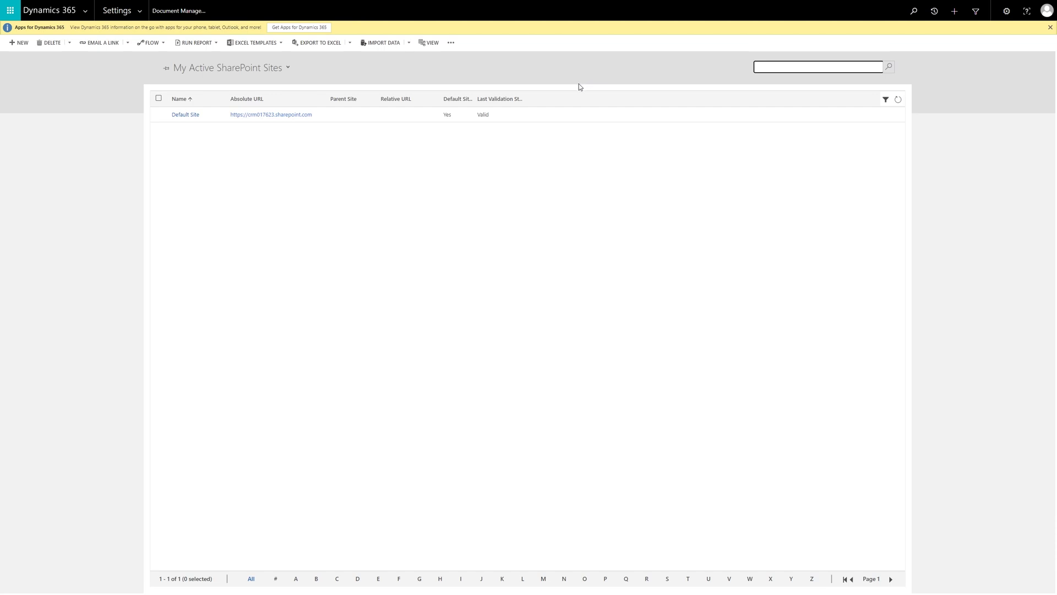
{"action": "left_click", "coordinate": [18, 47]}
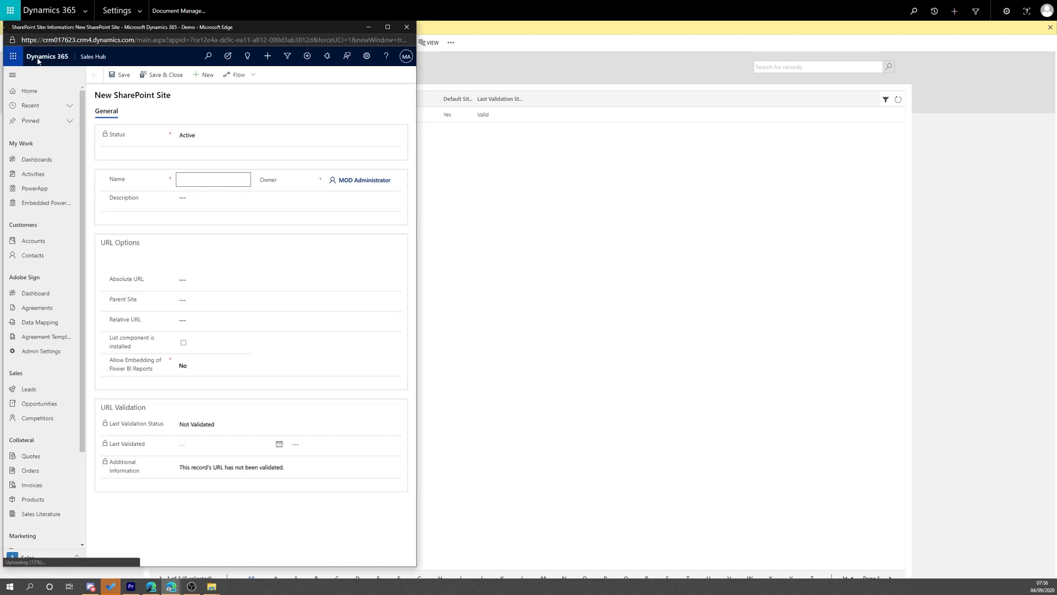
{"action": "left_click", "coordinate": [407, 26]}
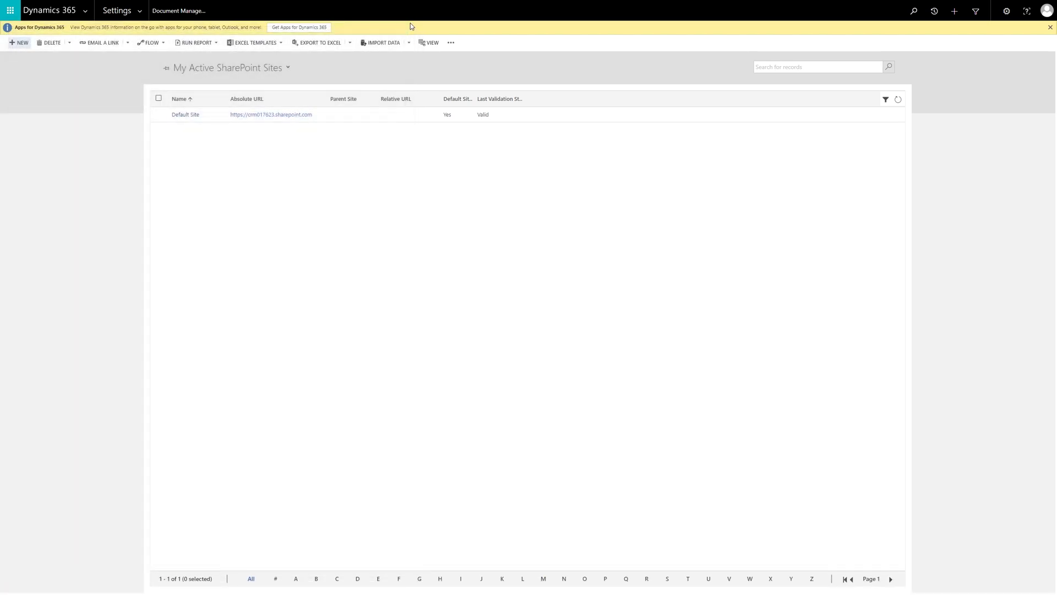
{"action": "left_click", "coordinate": [194, 9]}
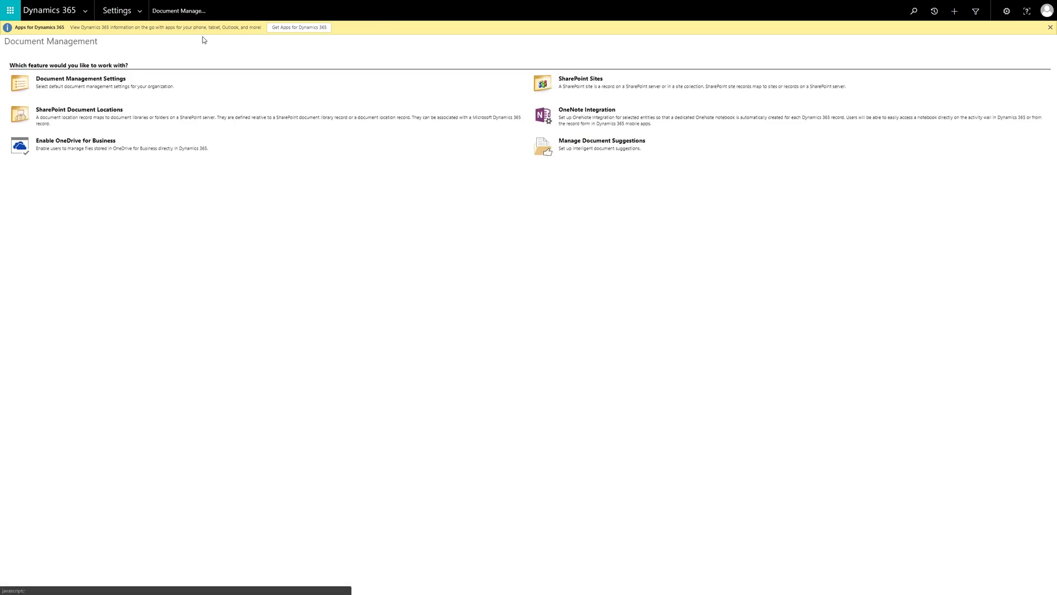
Step: Review the two active SharePoint Document Locations in Dynamics 365
{"action": "left_click", "coordinate": [110, 116]}
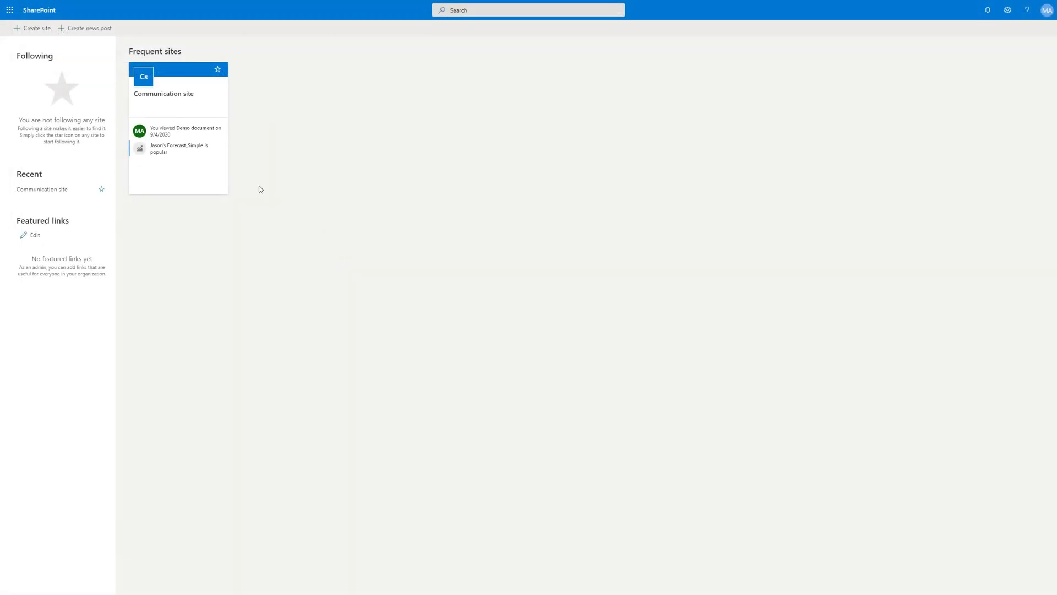
Step: Create a Topic-design, English communication site named 'New Communication Site'
{"action": "left_click", "coordinate": [33, 29]}
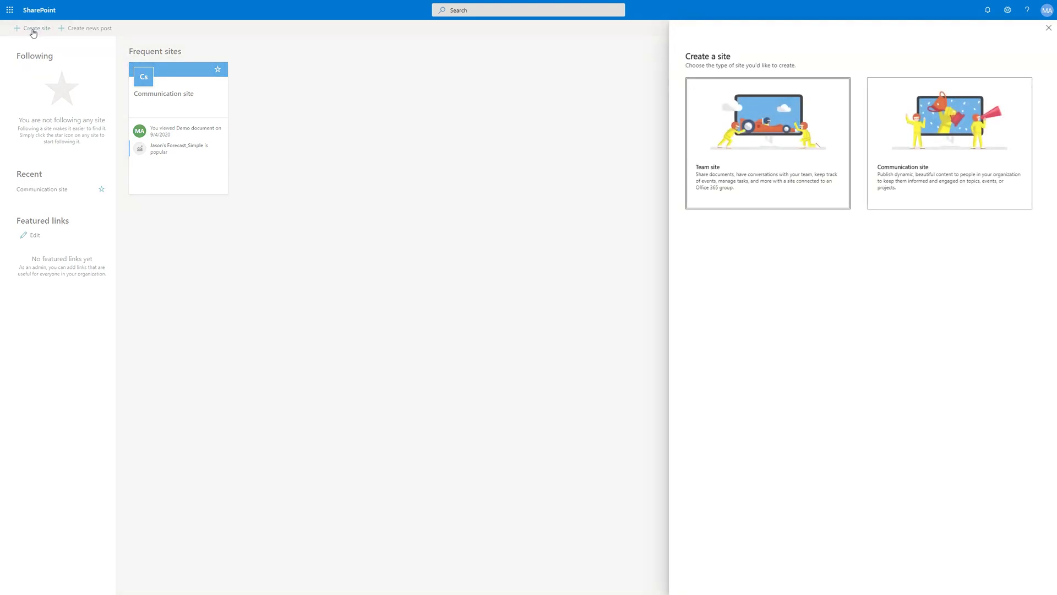
{"action": "left_click", "coordinate": [910, 187]}
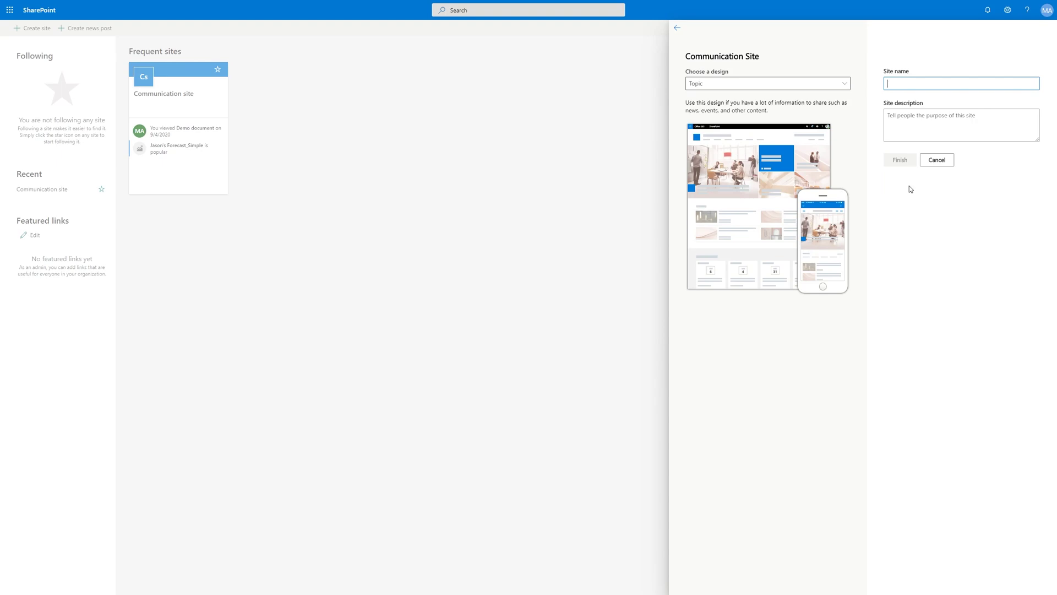
{"action": "type", "text": "New "}
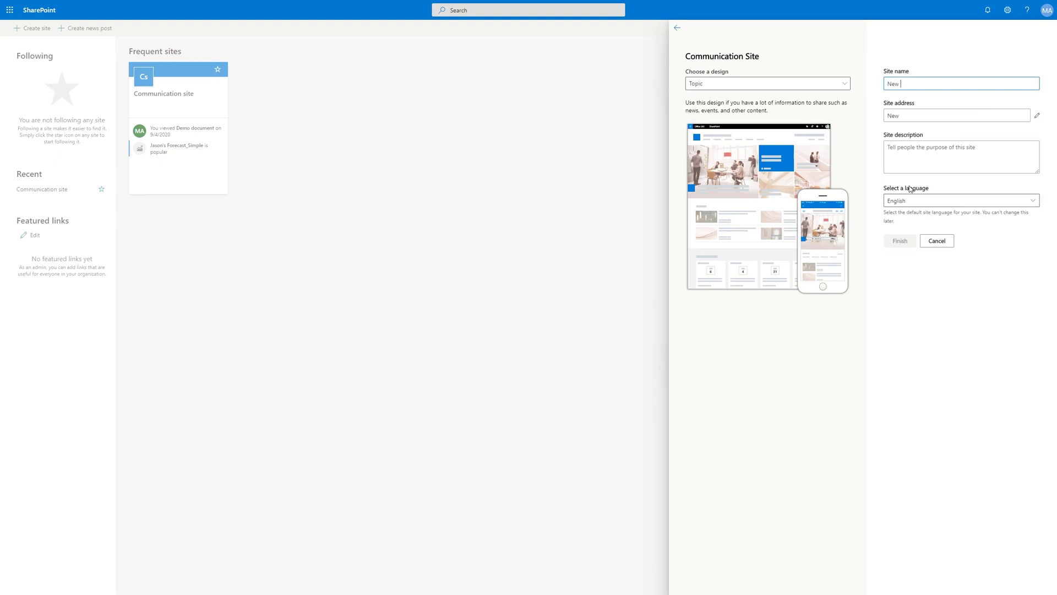
{"action": "type", "text": "Communication Site"}
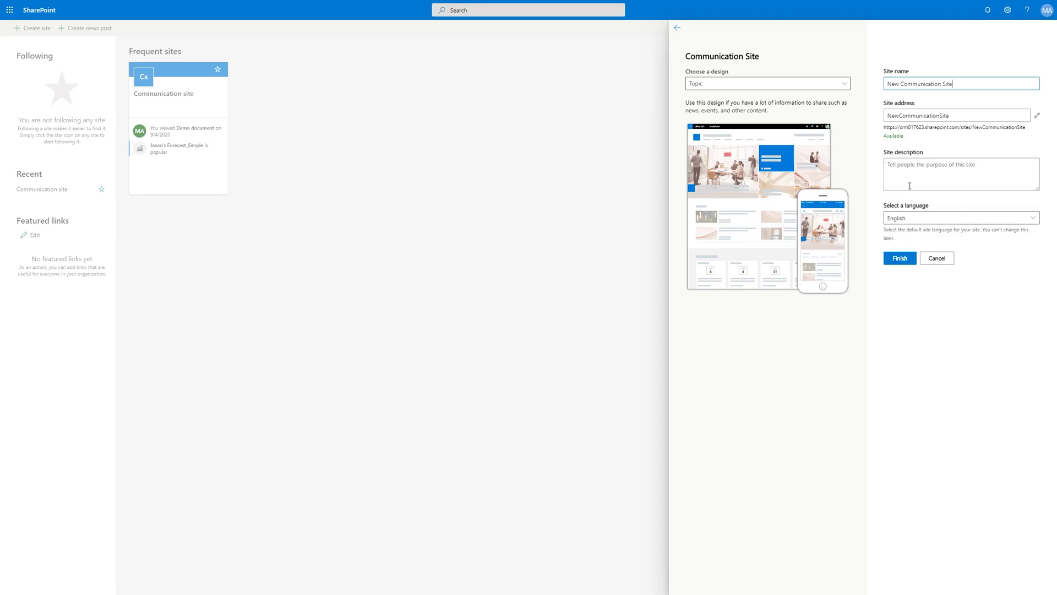
{"action": "left_click", "coordinate": [902, 260]}
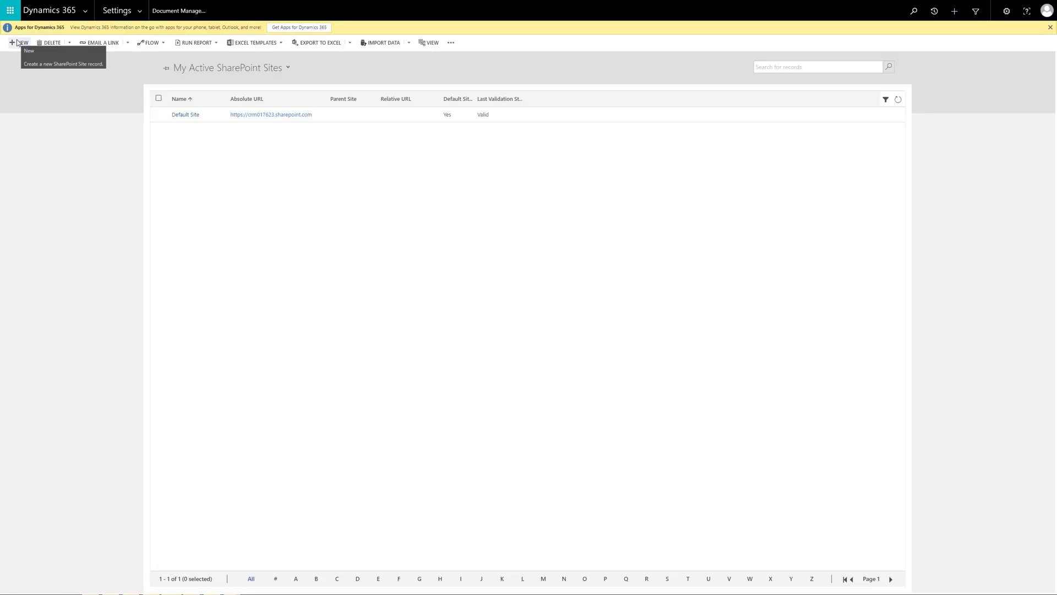
Step: Register New Communication Site under Default Site with relative URL sites/NewCommunicationSite and list component installed
{"action": "left_click", "coordinate": [18, 43]}
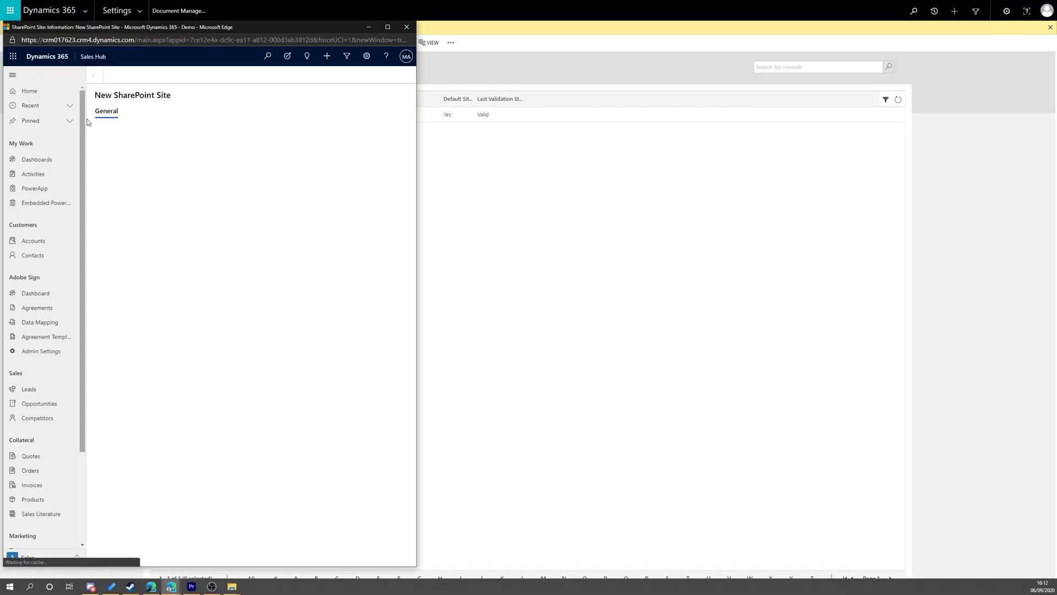
{"action": "left_click", "coordinate": [178, 180]}
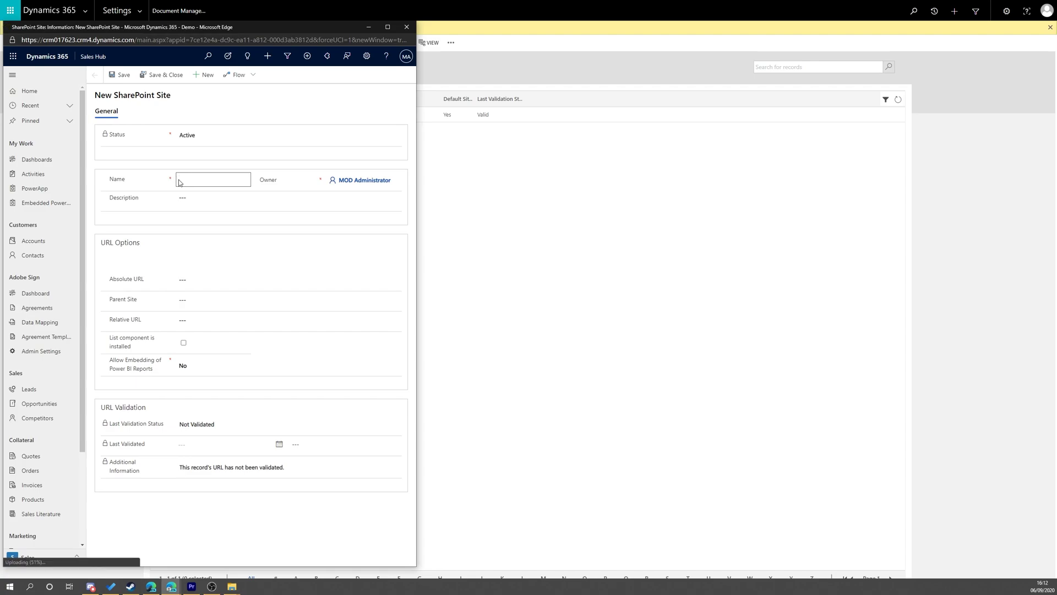
{"action": "type", "text": "New Communication SA"}
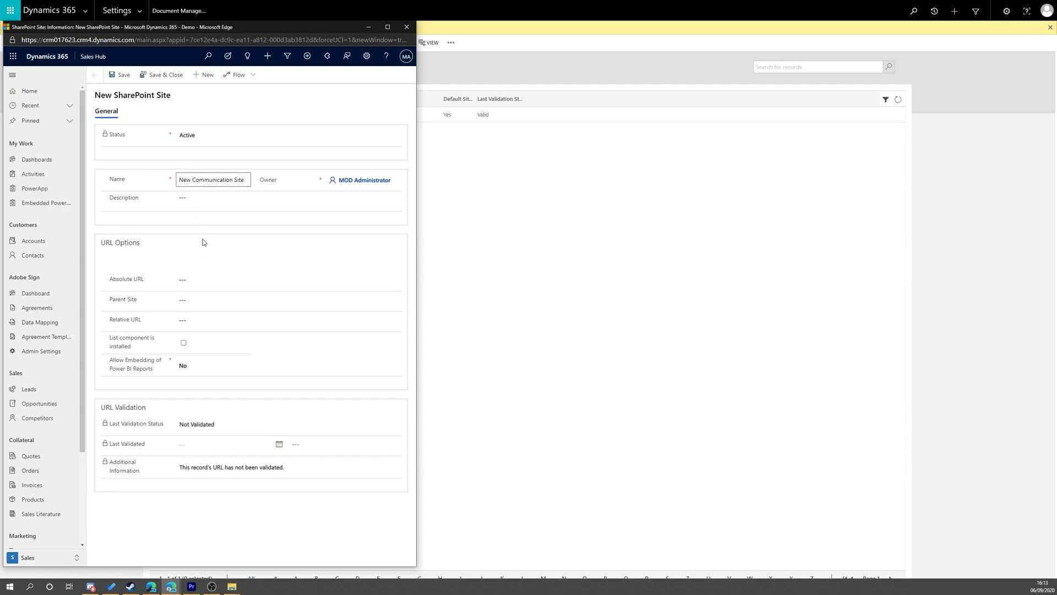
{"action": "left_click", "coordinate": [256, 300]}
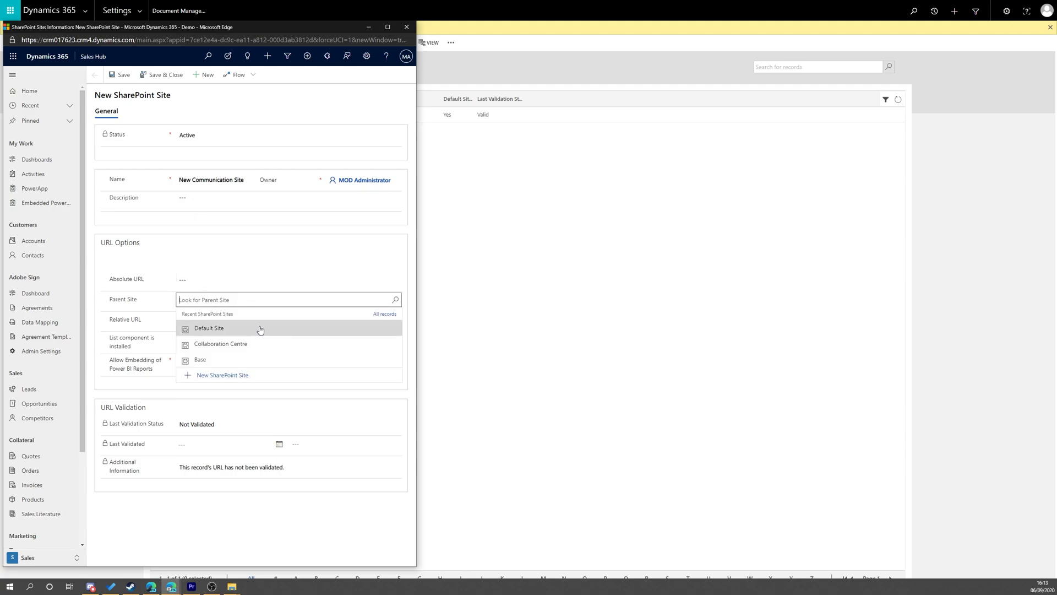
{"action": "left_click", "coordinate": [260, 328]}
{"action": "left_click", "coordinate": [252, 326]}
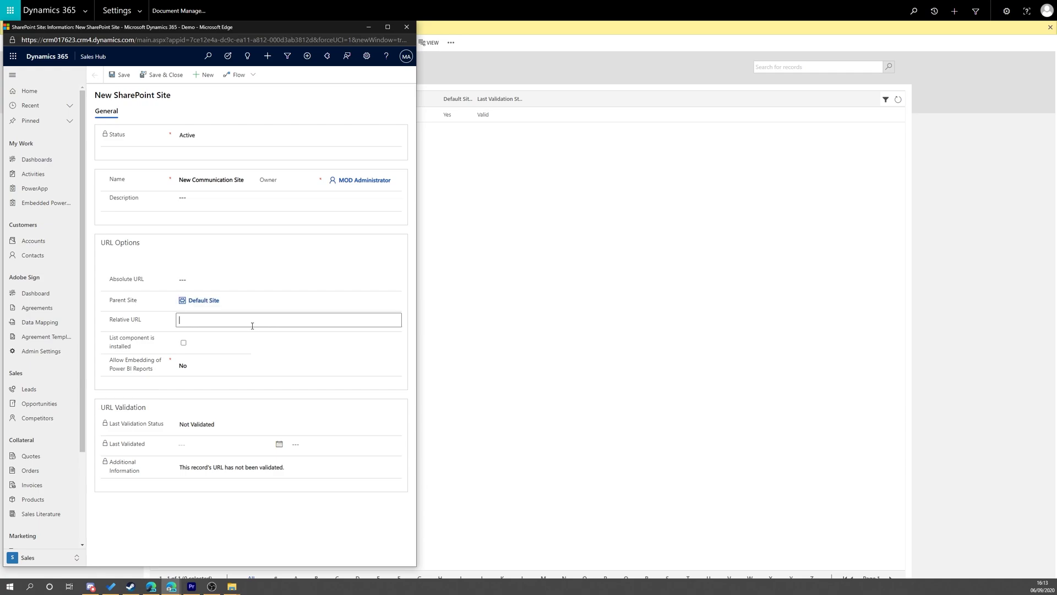
{"action": "type", "text": "sites/NewCommunicationSite"}
{"action": "left_click", "coordinate": [186, 347]}
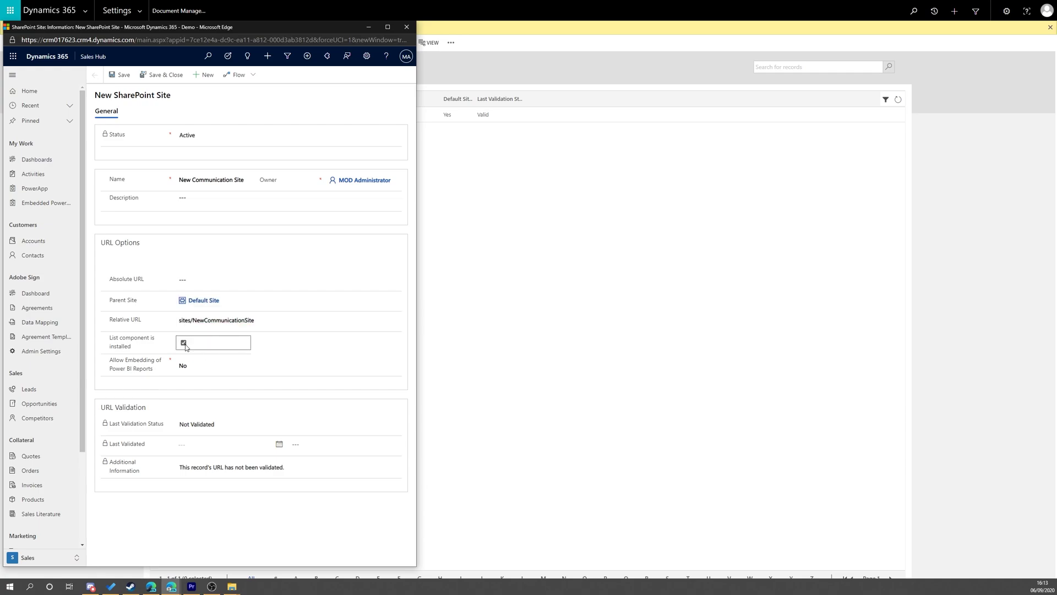
{"action": "left_click", "coordinate": [169, 75]}
Step: Validate New Communication Site successfully, then return to the SharePoint Document Locations list
{"action": "left_click", "coordinate": [159, 129]}
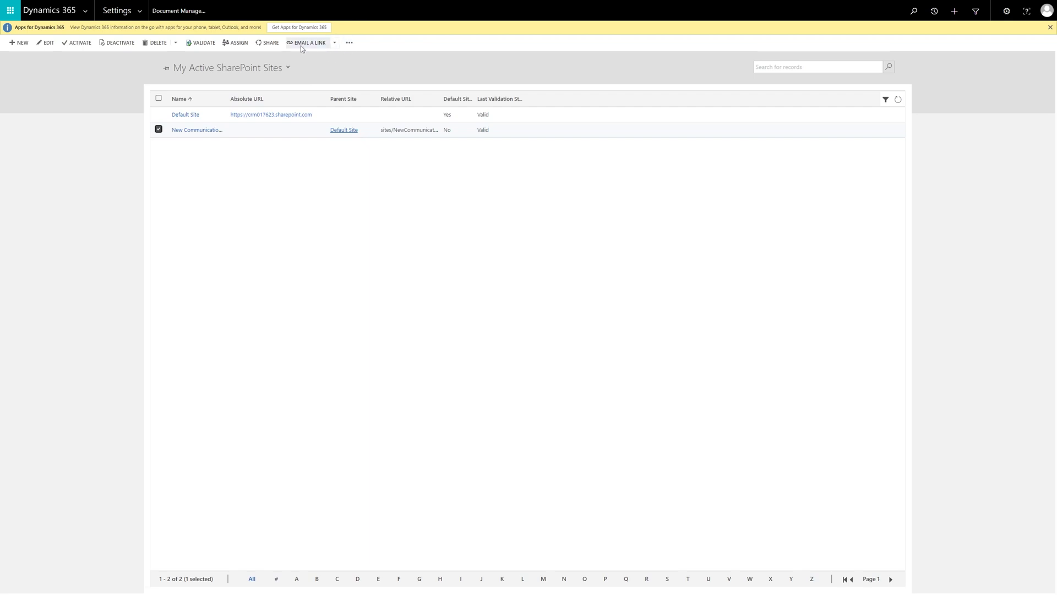
{"action": "left_click", "coordinate": [188, 45]}
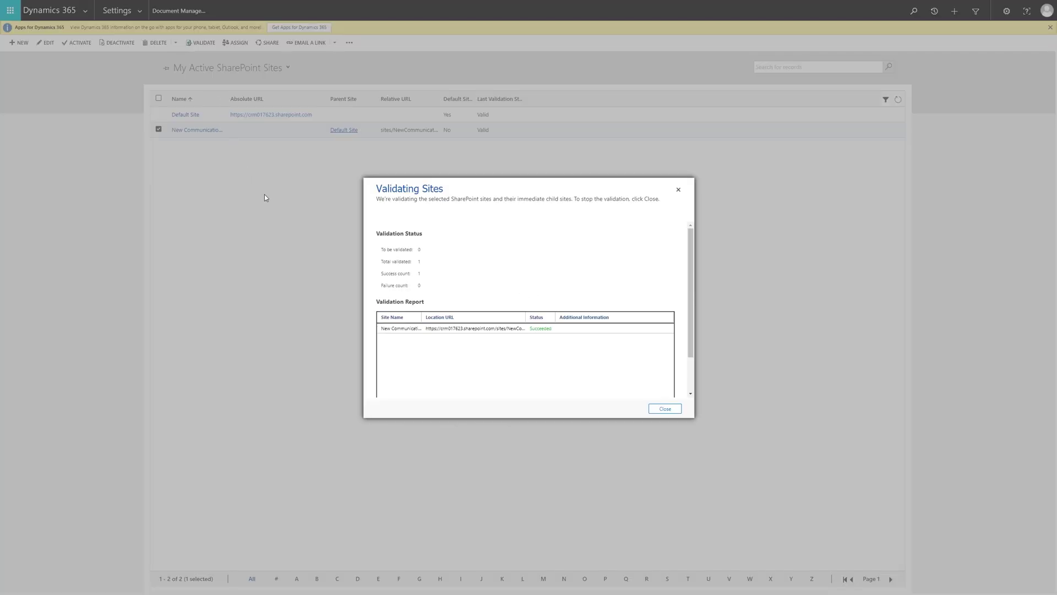
{"action": "left_click", "coordinate": [663, 409]}
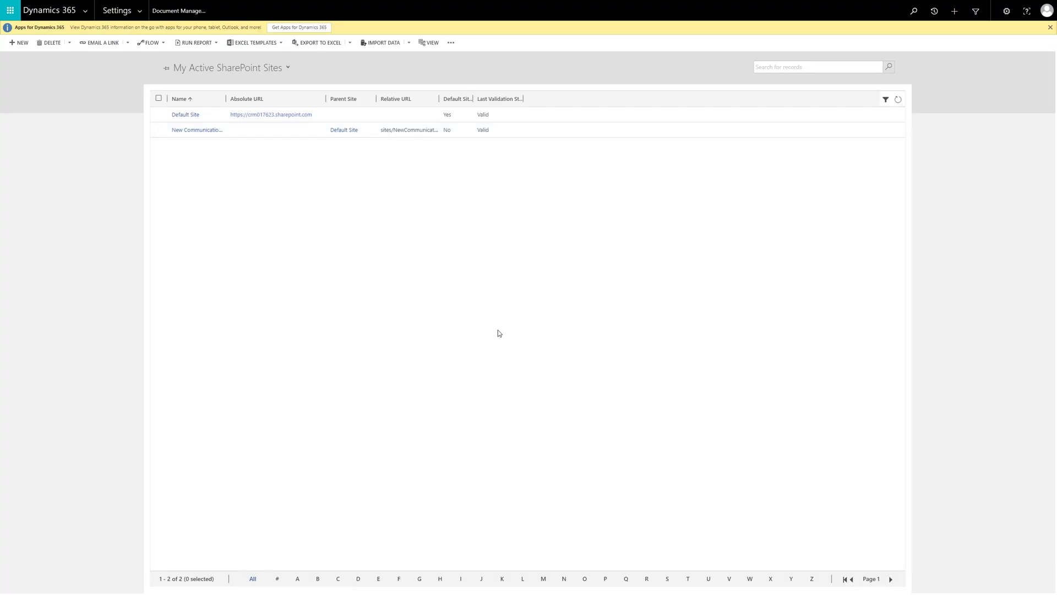
{"action": "left_click", "coordinate": [172, 12]}
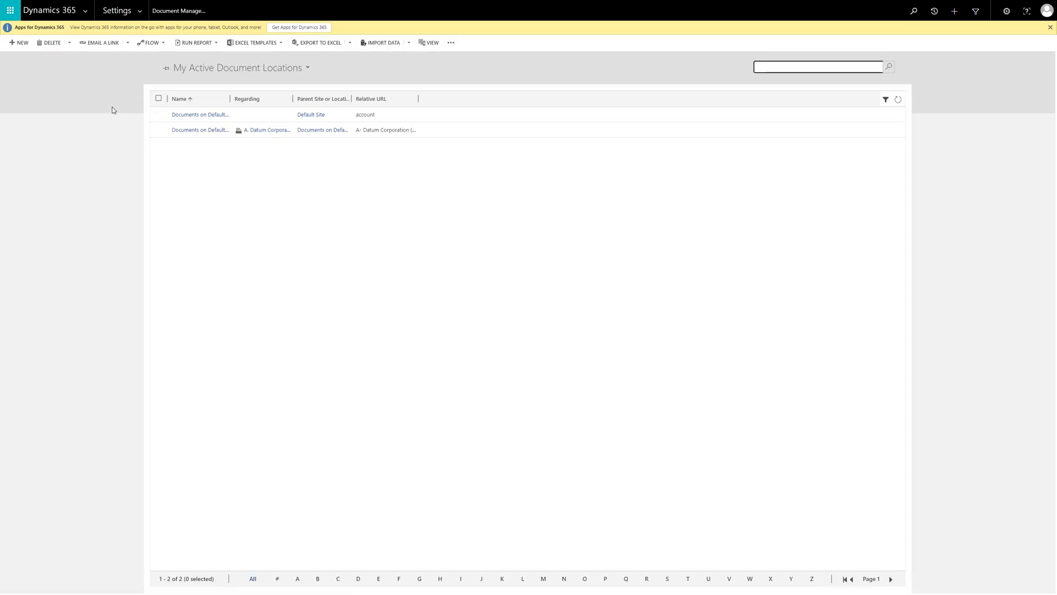
Step: Create document location 'Shared Documents on New Communication Site' under New Communication Site, relative URL Shared Documents
{"action": "left_click", "coordinate": [25, 45]}
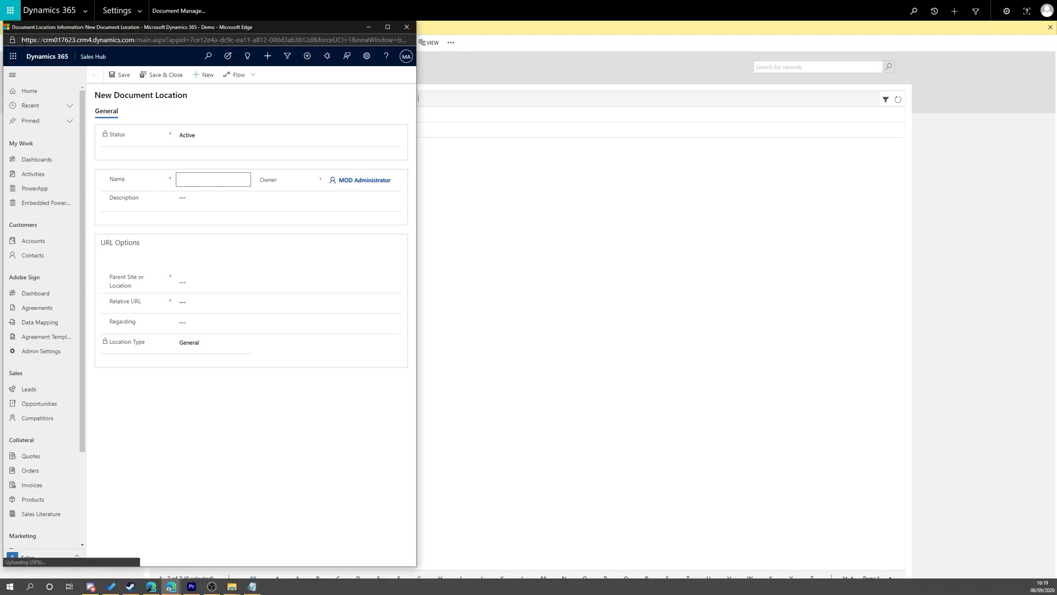
{"action": "type", "text": "Shared"}
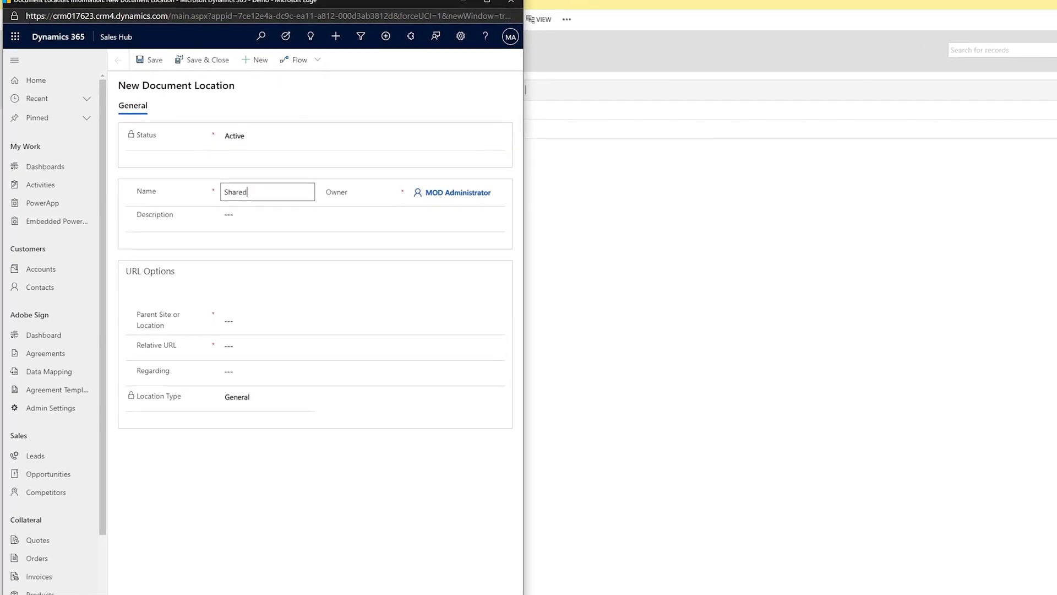
{"action": "type", "text": " Documents on"}
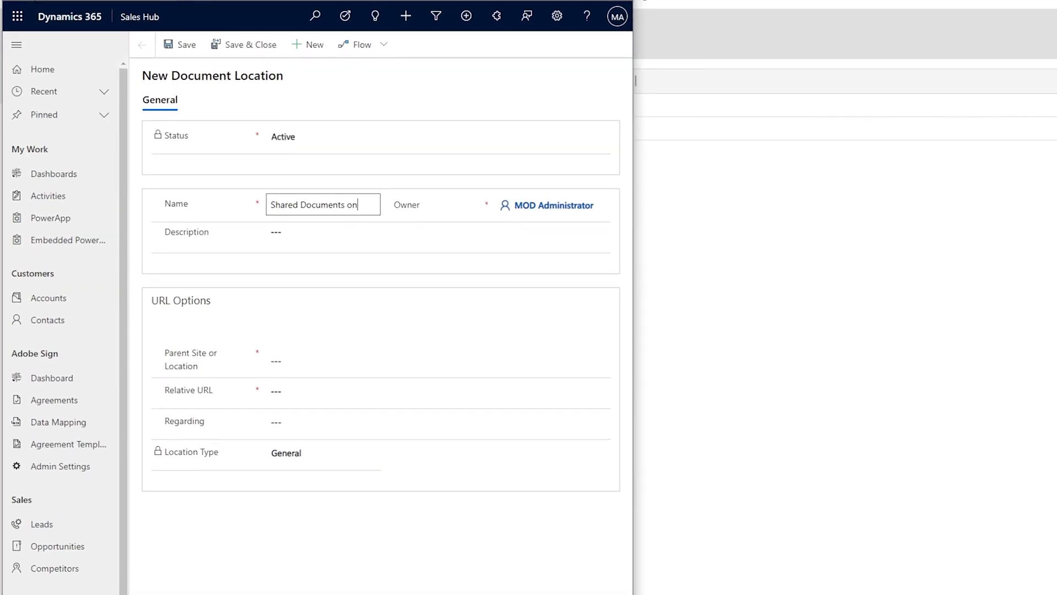
{"action": "type", "text": " New Communica"}
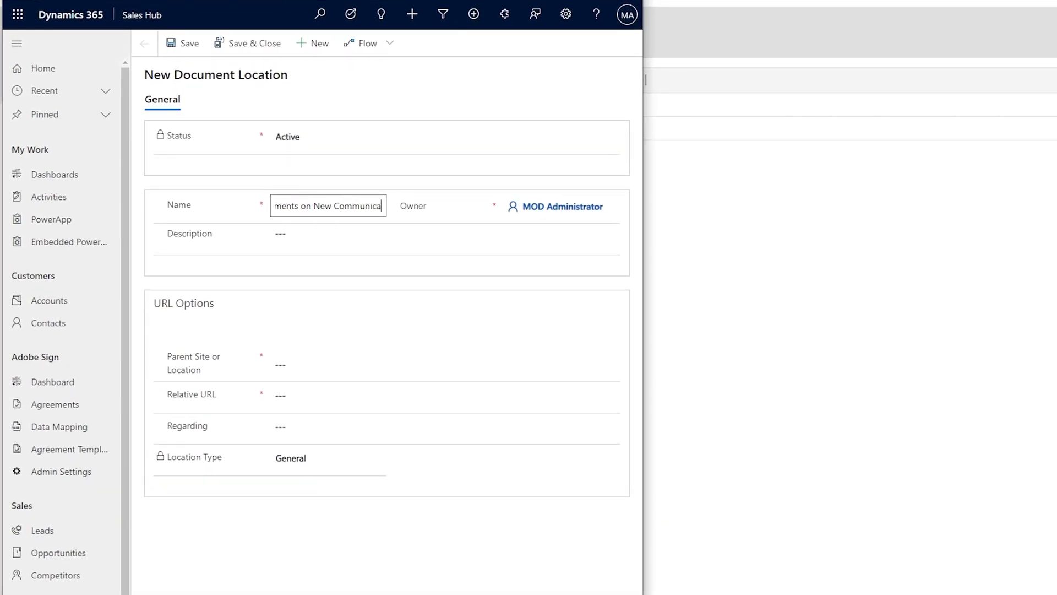
{"action": "type", "text": "tion Site"}
{"action": "left_click", "coordinate": [612, 365]}
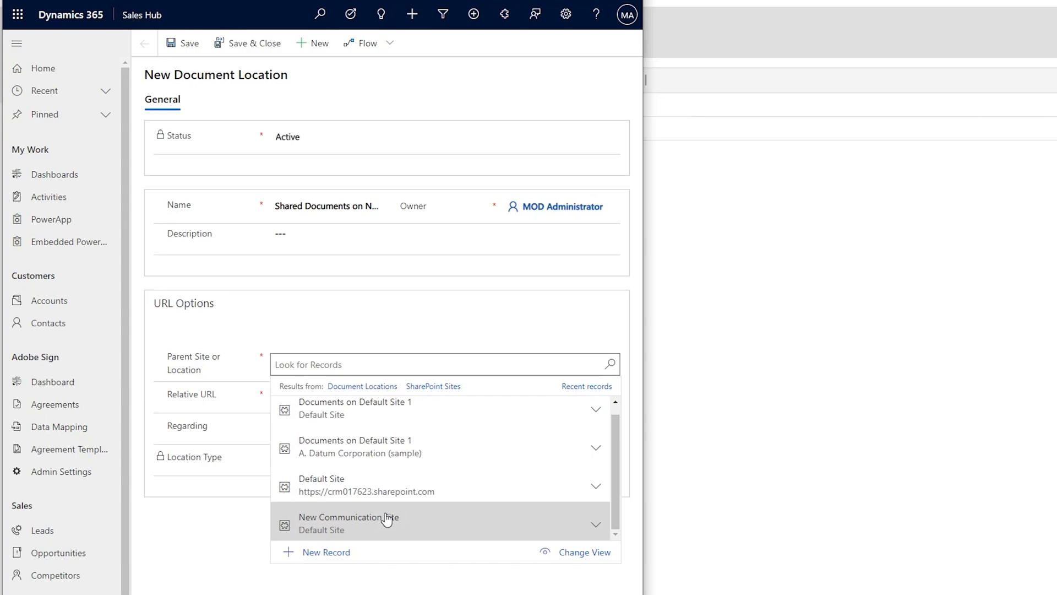
{"action": "left_click", "coordinate": [385, 516]}
{"action": "left_click", "coordinate": [287, 397]}
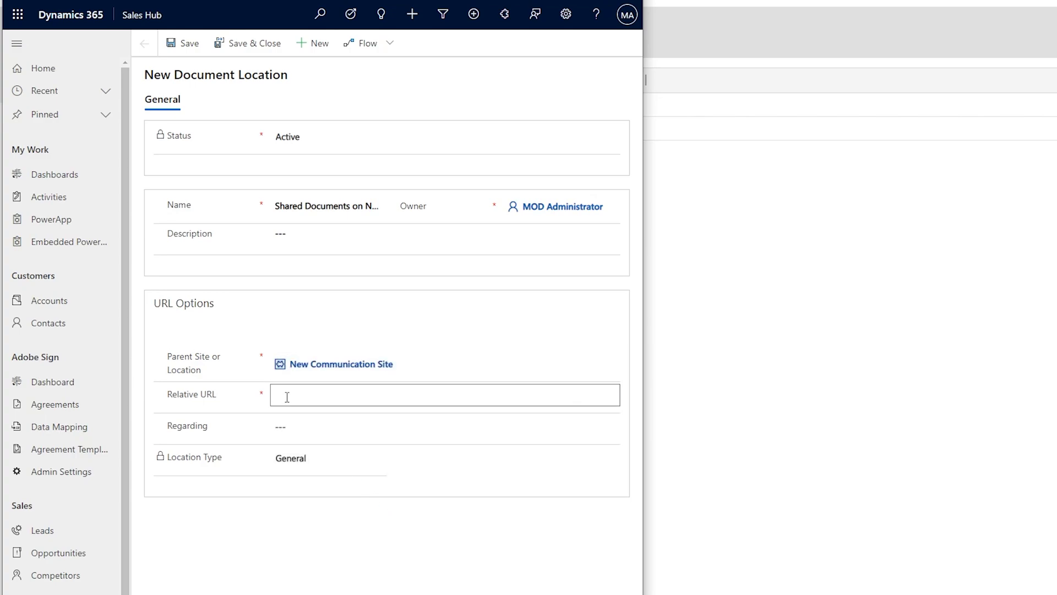
{"action": "type", "text": "Shared Documents"}
Step: Save the document location, then start a new flow from the A. Datum Corporation (sample) account
{"action": "left_click", "coordinate": [254, 57]}
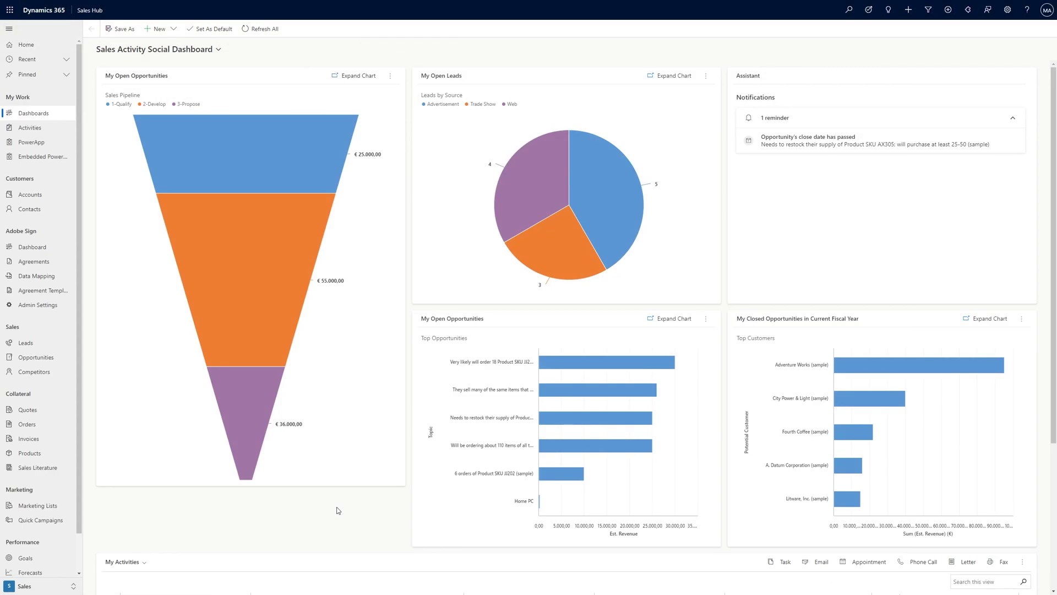
{"action": "left_click", "coordinate": [36, 198]}
{"action": "left_click", "coordinate": [175, 94]}
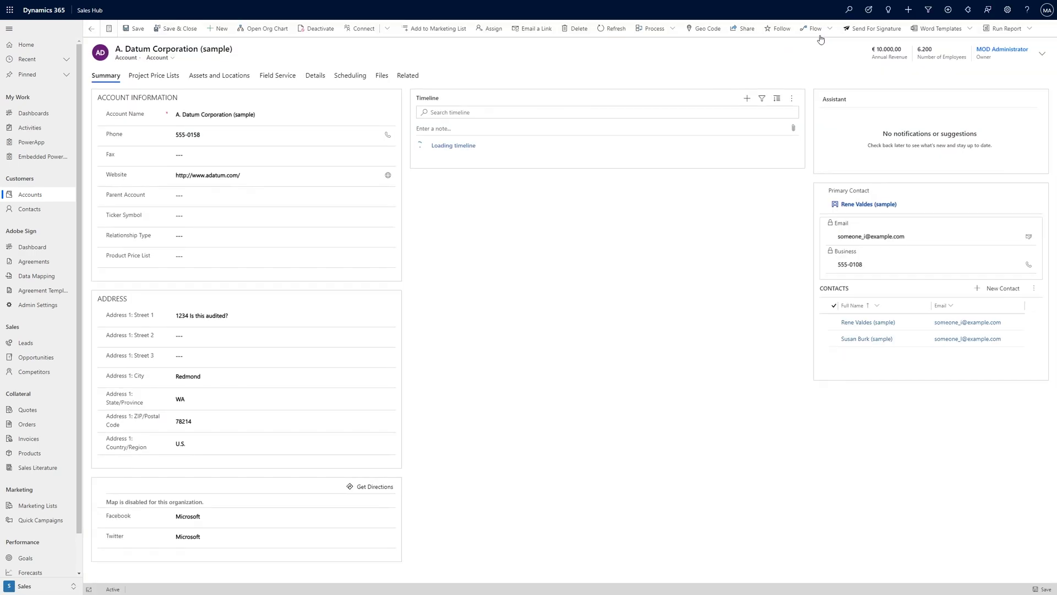
{"action": "left_click", "coordinate": [821, 31]}
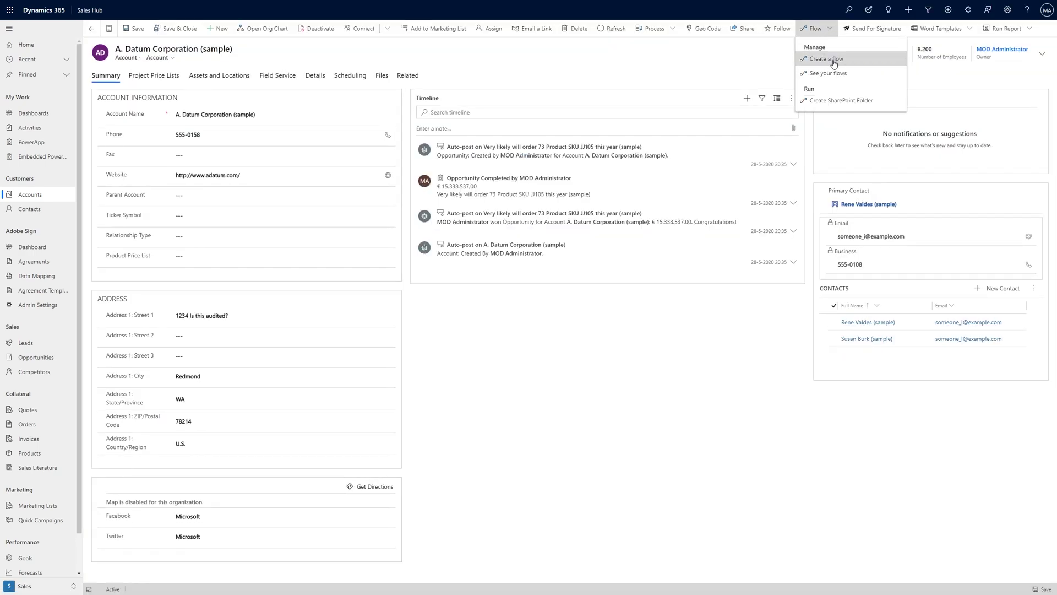
{"action": "left_click", "coordinate": [834, 60]}
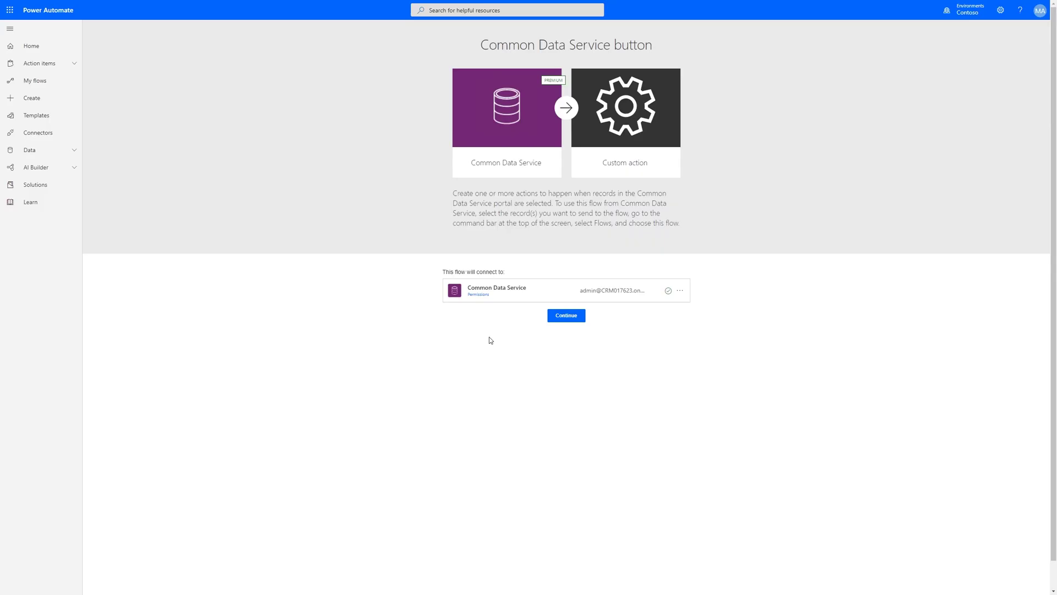
Step: Name the flow 'create SharePoint Folder' and add a Common Data Service step after the trigger
{"action": "left_click", "coordinate": [564, 319]}
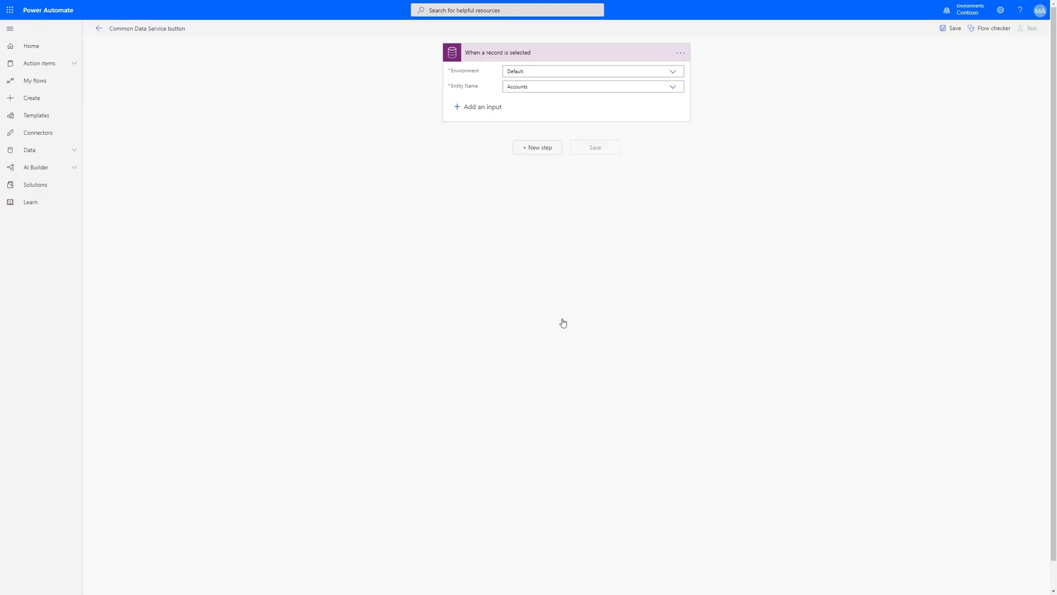
{"action": "left_click", "coordinate": [171, 34]}
{"action": "type", "text": "create SharePoint Fo"}
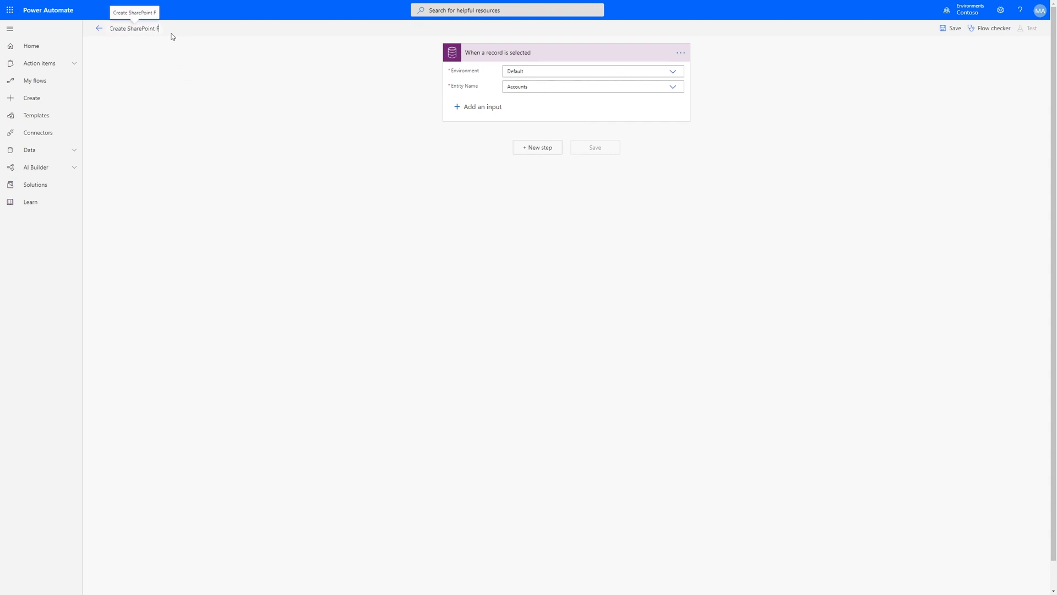
{"action": "type", "text": "lder"}
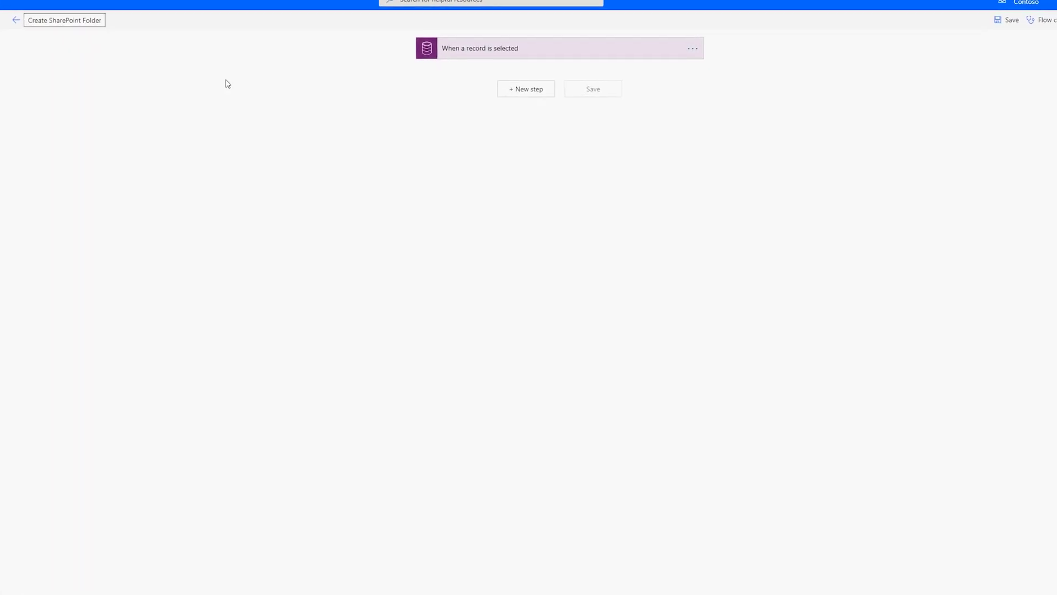
{"action": "left_click", "coordinate": [498, 89]}
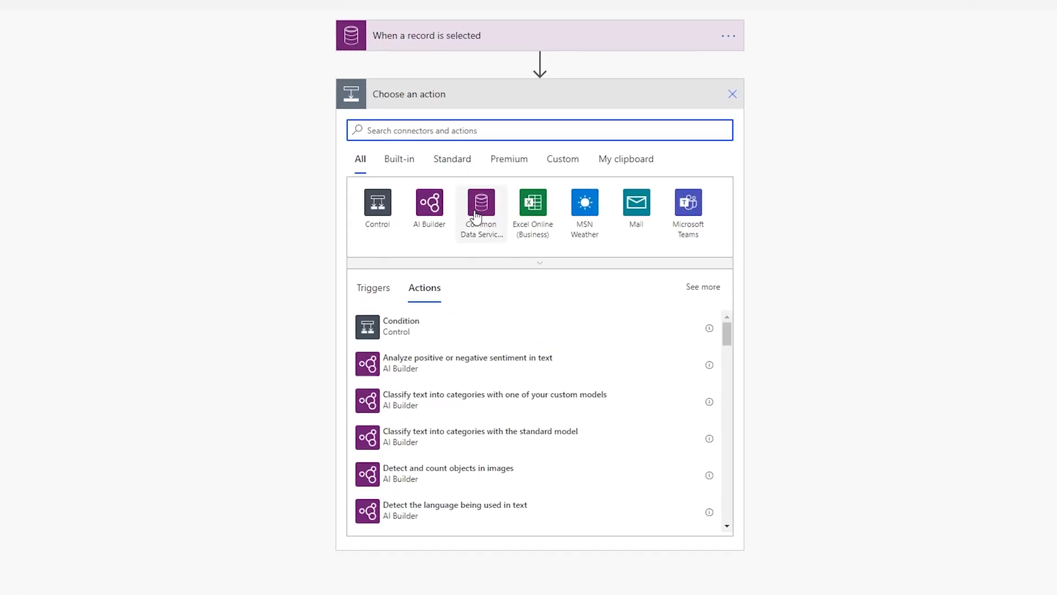
{"action": "left_click", "coordinate": [477, 215]}
{"action": "scroll", "coordinate": [472, 290], "scroll_direction": "down", "scroll_amount": 1}
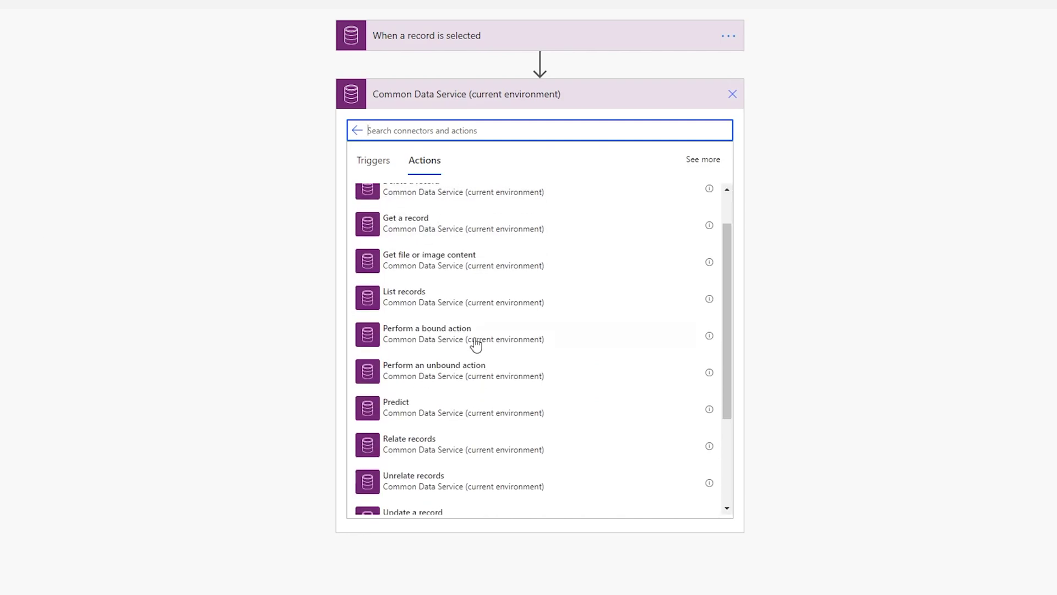
Step: Add List records on Document Locations filtered by name eq 'Shared Documents on New Communication Site'
{"action": "left_click", "coordinate": [469, 308]}
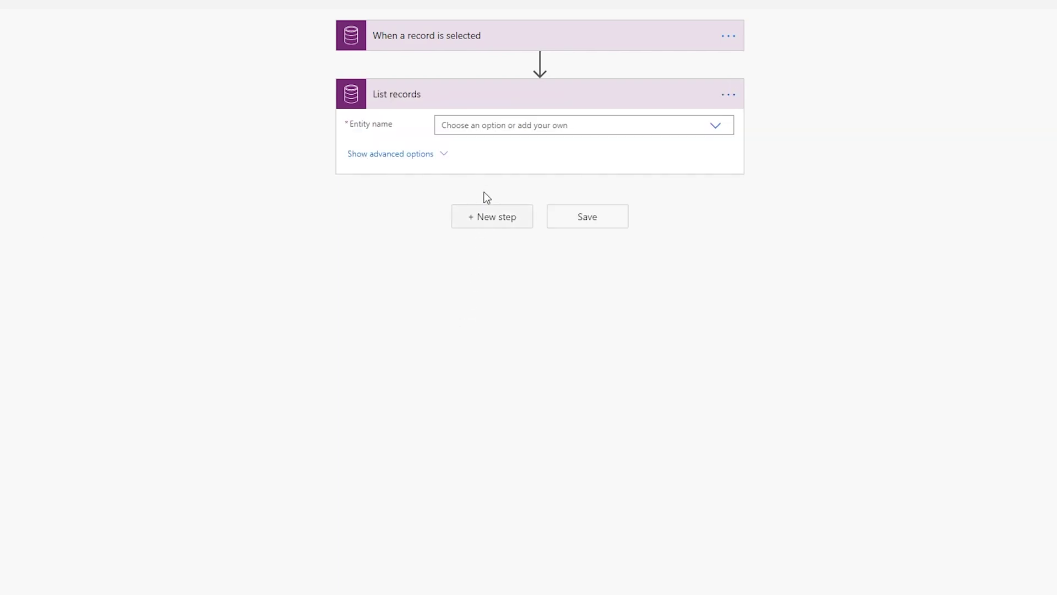
{"action": "left_click", "coordinate": [498, 127]}
{"action": "type", "text": "Document Locations"}
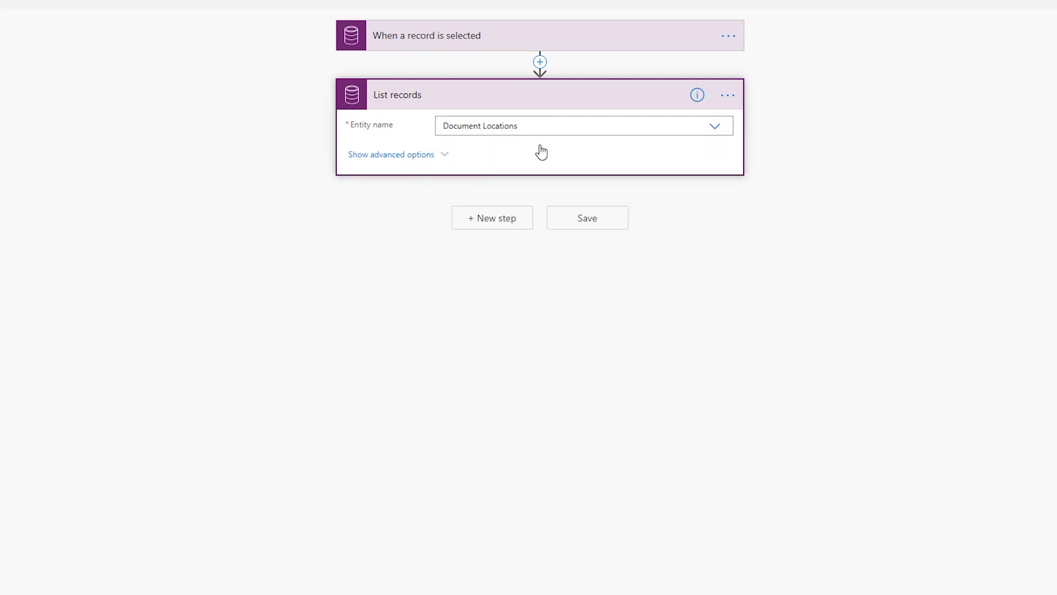
{"action": "left_click", "coordinate": [441, 155]}
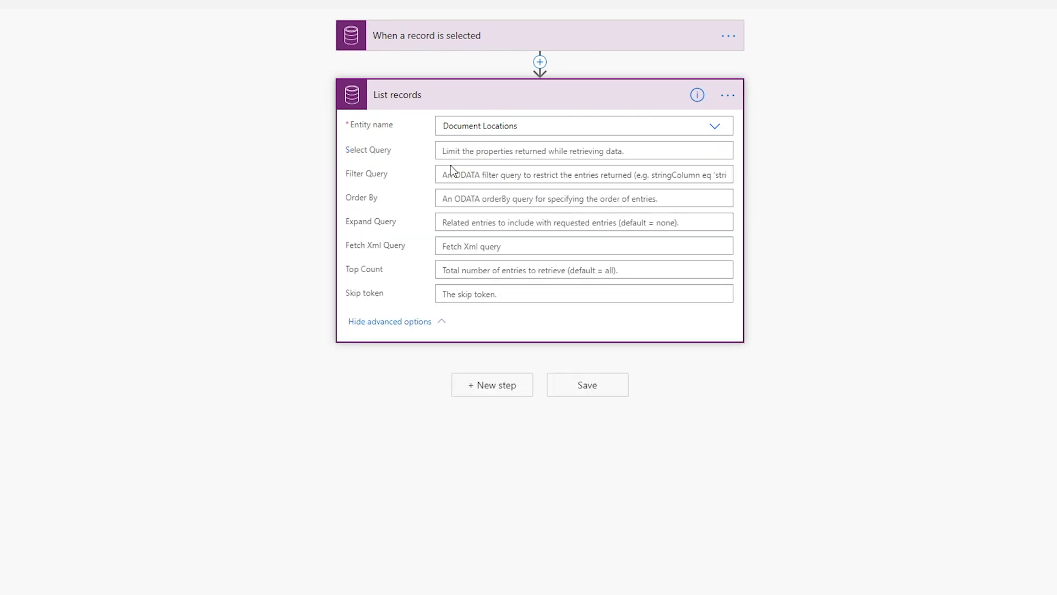
{"action": "left_click", "coordinate": [454, 174]}
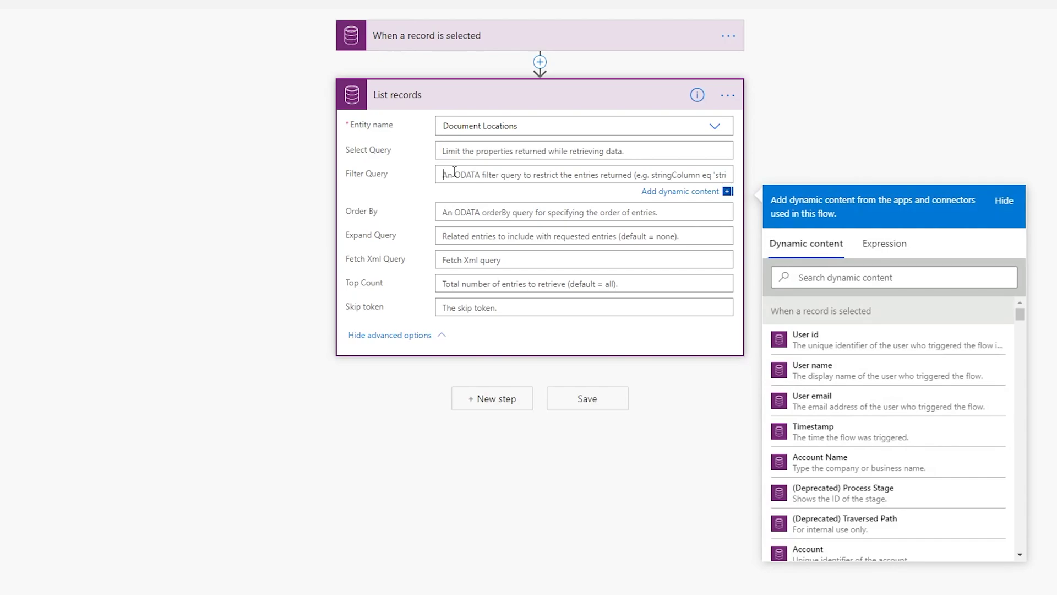
{"action": "type", "text": "name eq '"}
{"action": "type", "text": "Shared Documents on New Communication Site'"}
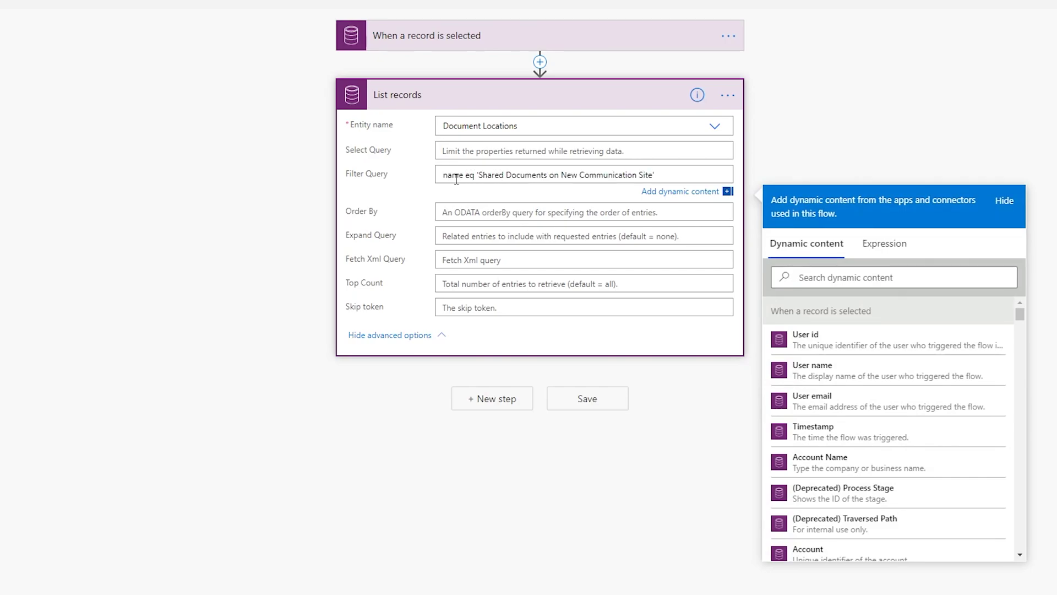
Step: Add a SharePoint Create new folder step after List records
{"action": "left_click", "coordinate": [523, 399]}
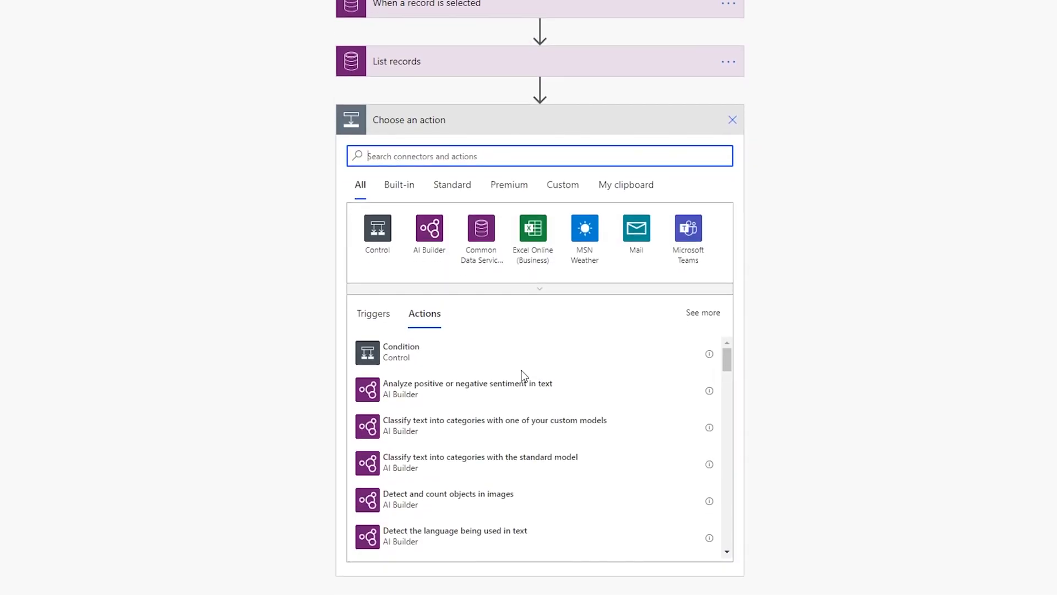
{"action": "type", "text": "sharepoint"}
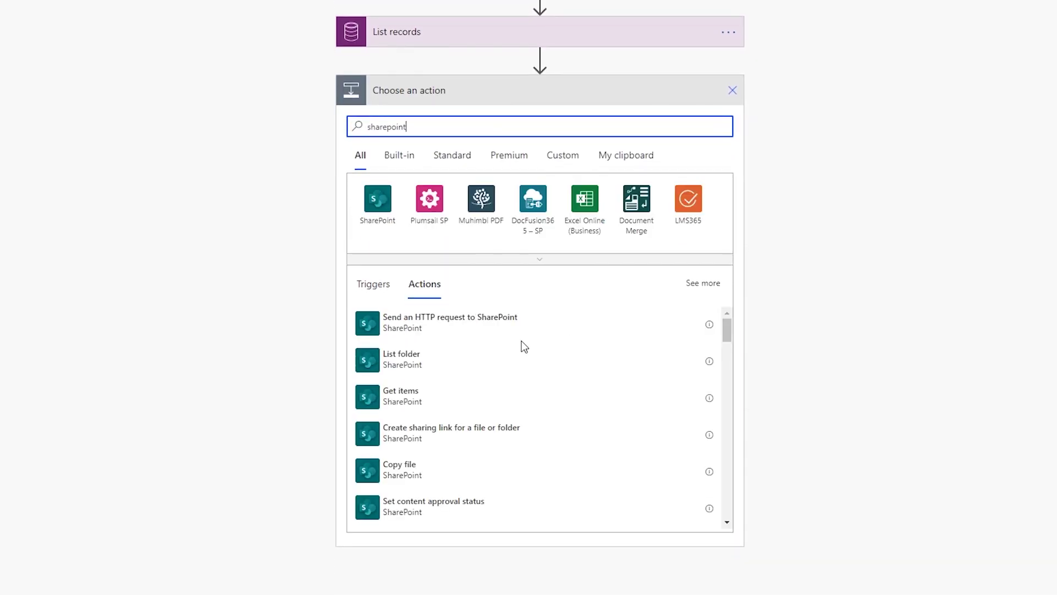
{"action": "scroll", "coordinate": [523, 346], "scroll_direction": "down", "scroll_amount": 5}
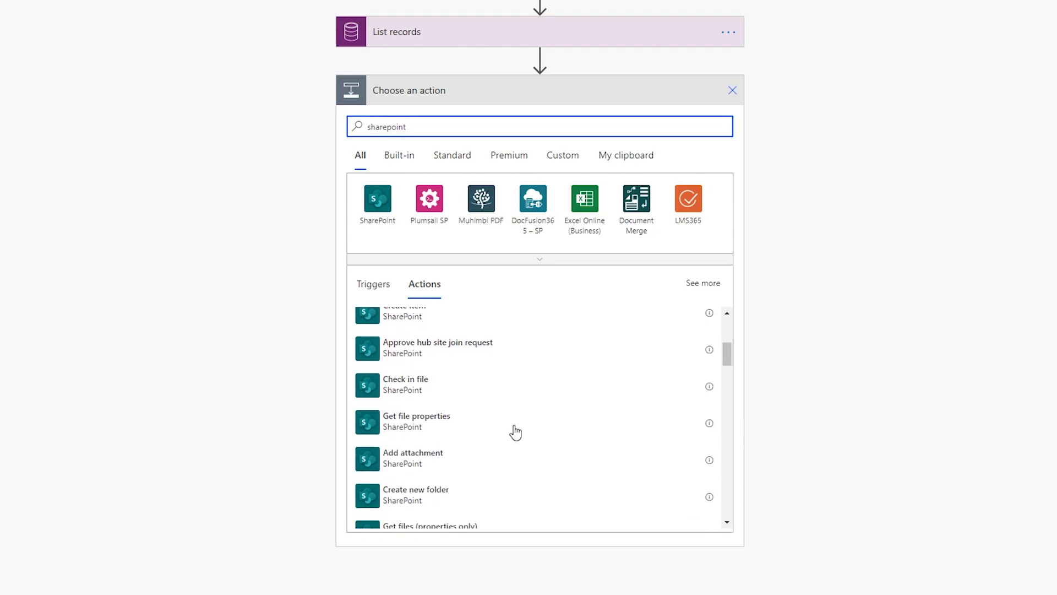
{"action": "left_click", "coordinate": [496, 491]}
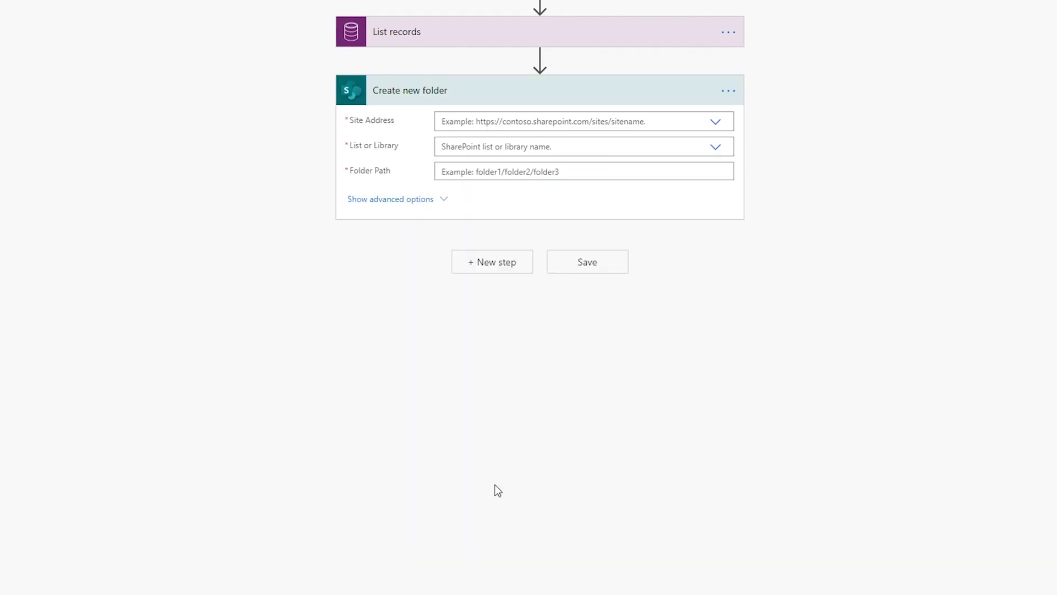
Step: Target New Communication Site's Documents library with Account Name as the folder path
{"action": "left_click", "coordinate": [715, 122]}
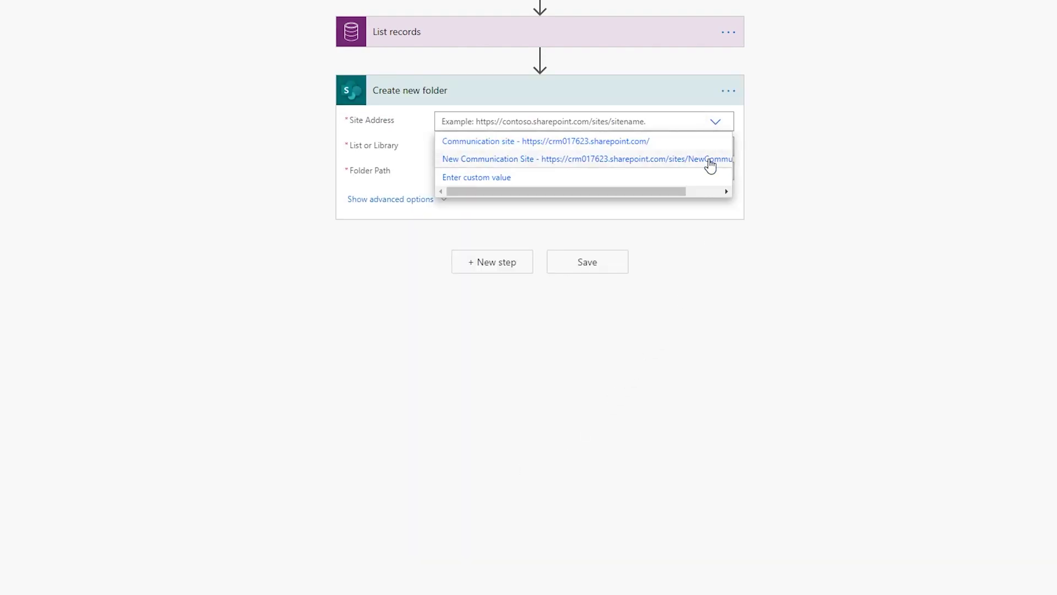
{"action": "left_click", "coordinate": [710, 161]}
{"action": "left_click", "coordinate": [711, 164]}
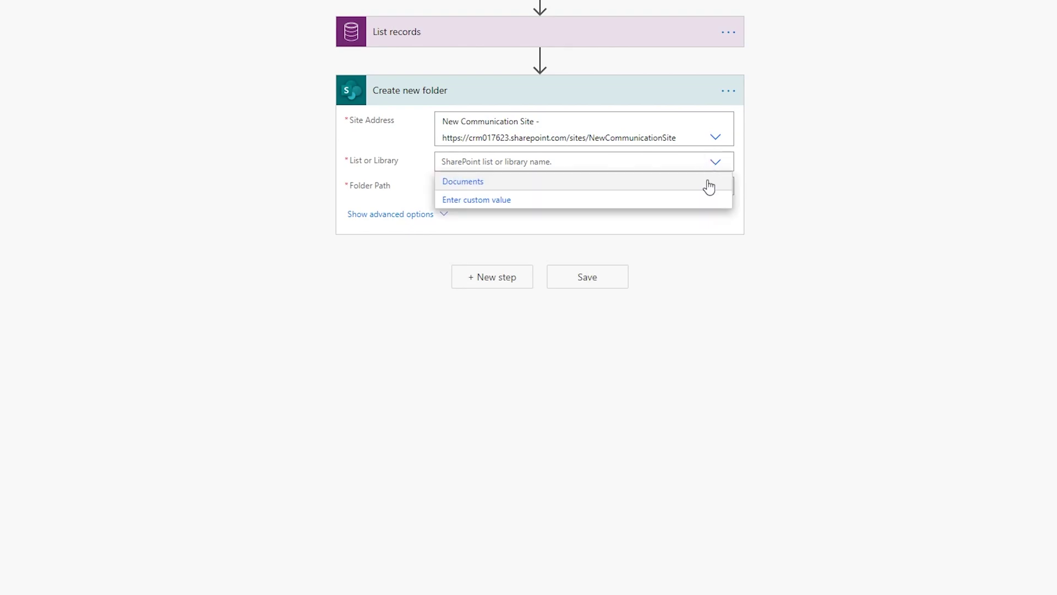
{"action": "left_click", "coordinate": [707, 180]}
{"action": "left_click", "coordinate": [688, 187]}
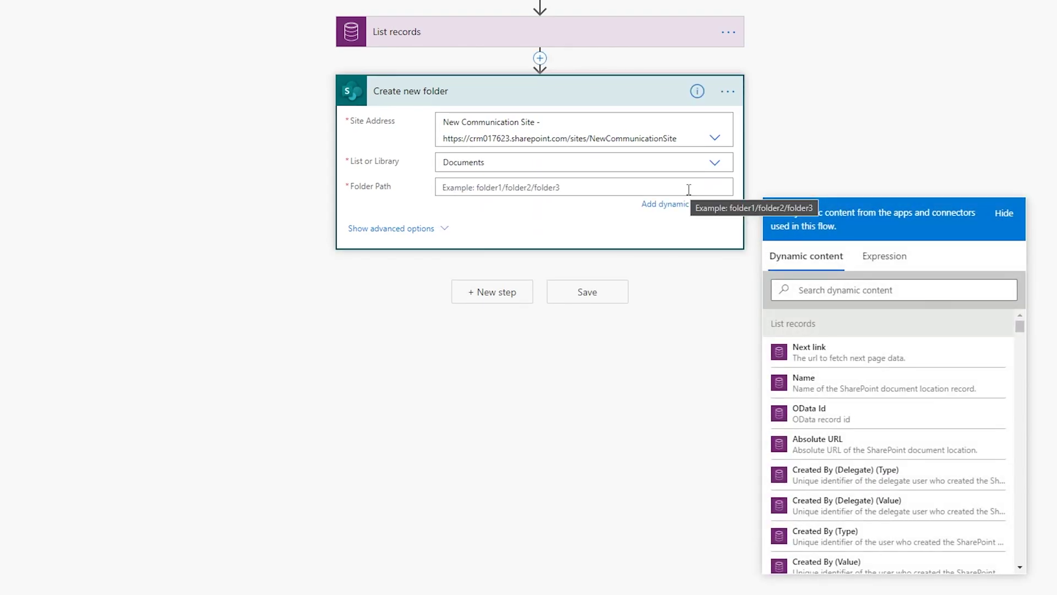
{"action": "left_click", "coordinate": [842, 292]}
{"action": "type", "text": "account"}
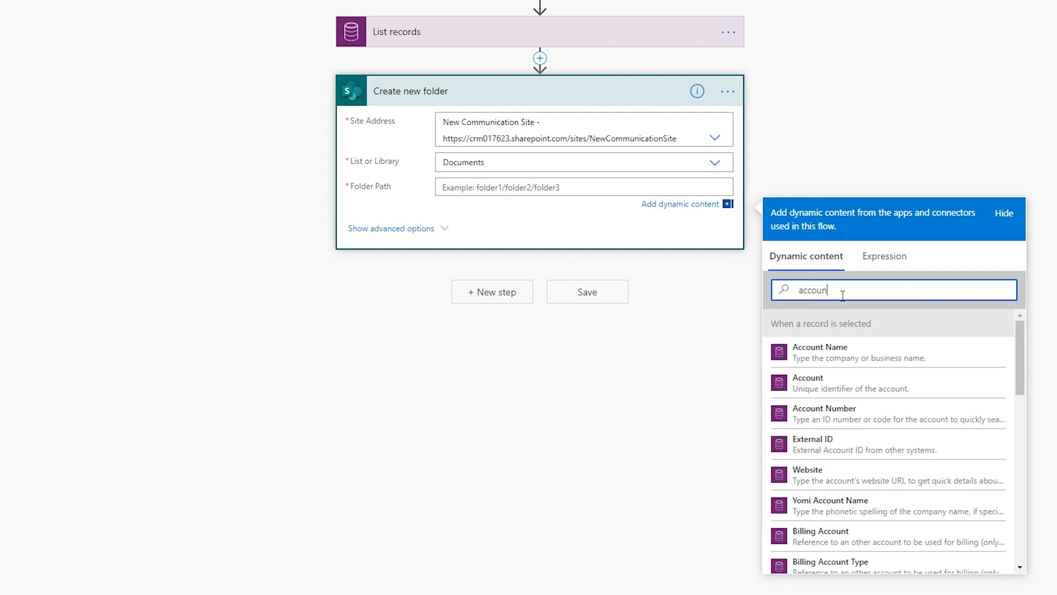
{"action": "left_click", "coordinate": [897, 356]}
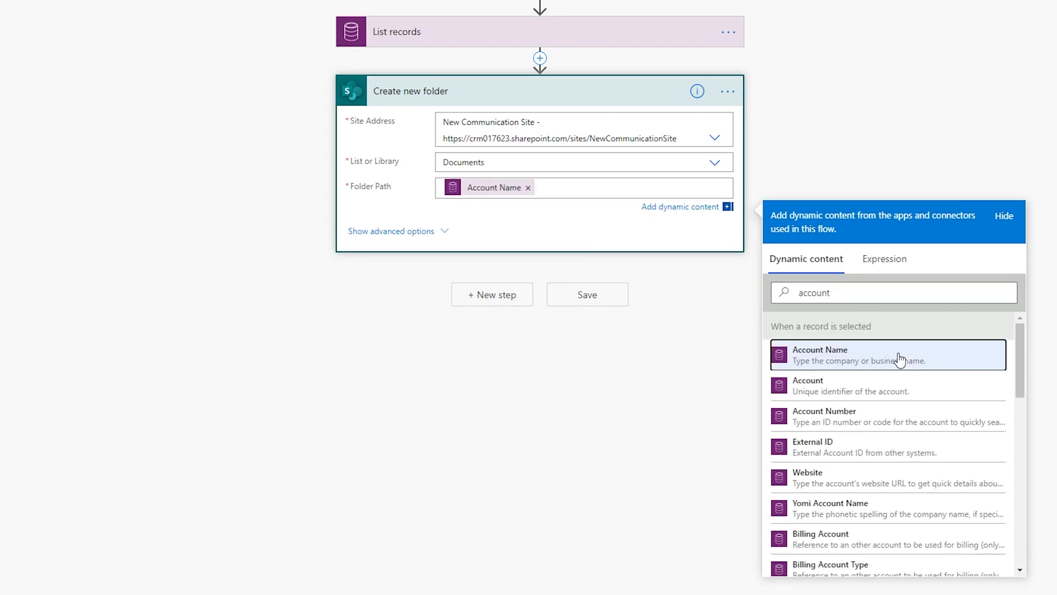
Step: Add a Common Data Service Create a new record step for Document Locations
{"action": "left_click", "coordinate": [491, 298]}
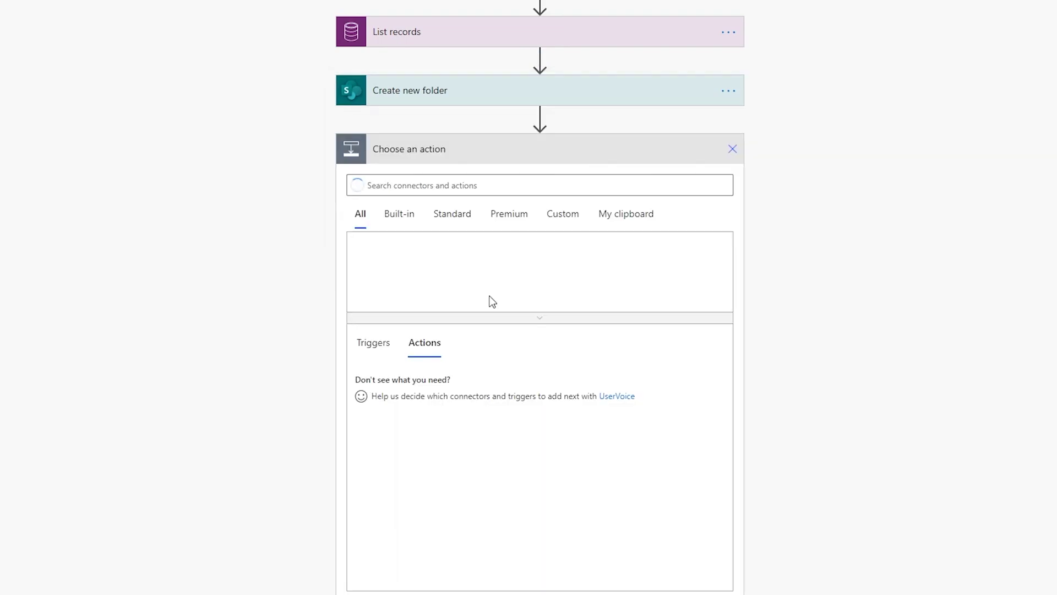
{"action": "left_click", "coordinate": [490, 300]}
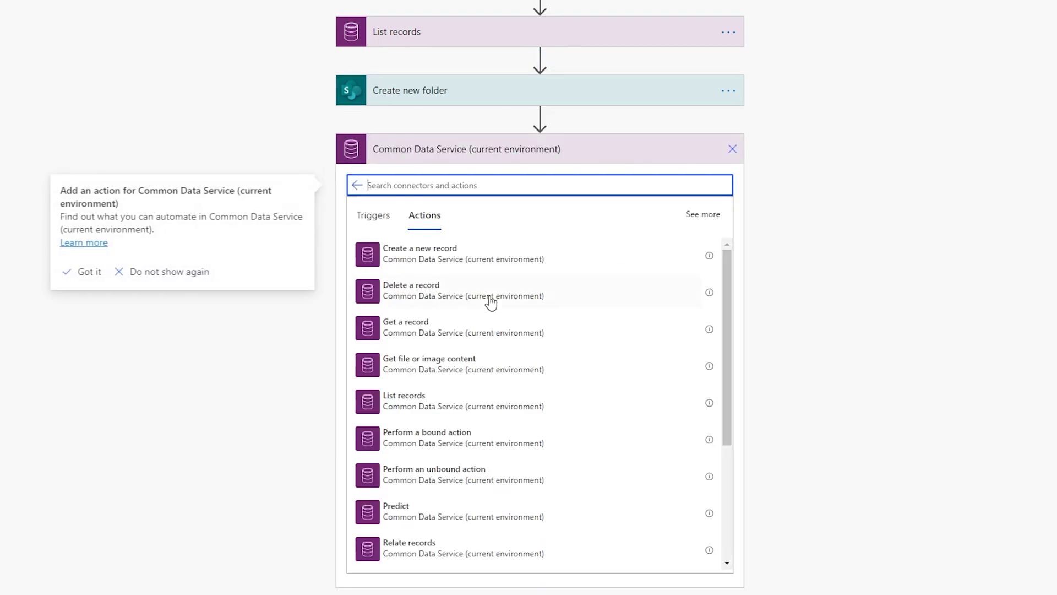
{"action": "left_click", "coordinate": [488, 243]}
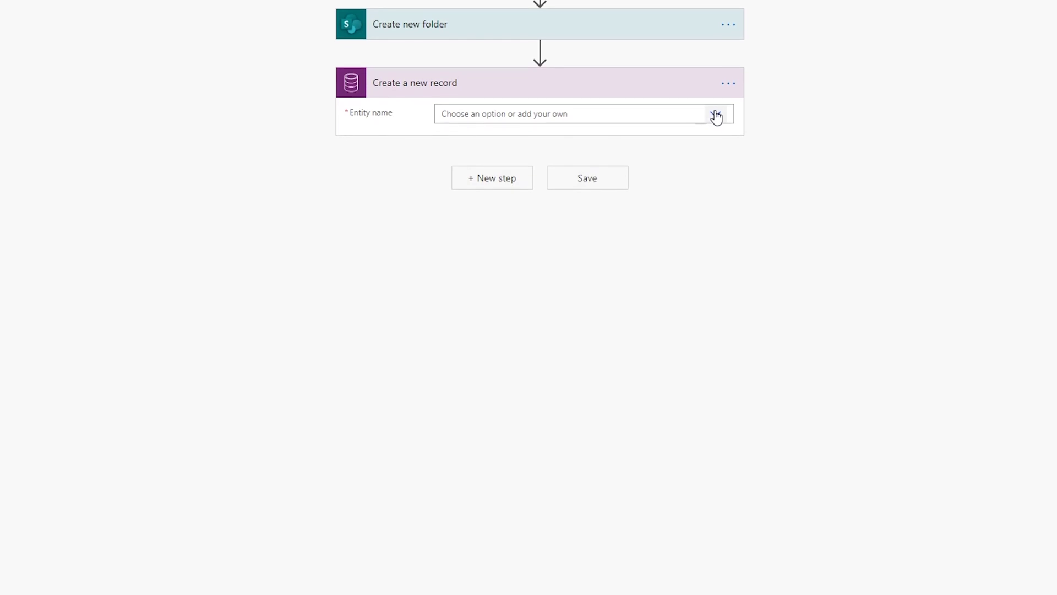
{"action": "left_click", "coordinate": [686, 77]}
{"action": "type", "text": "document loca"}
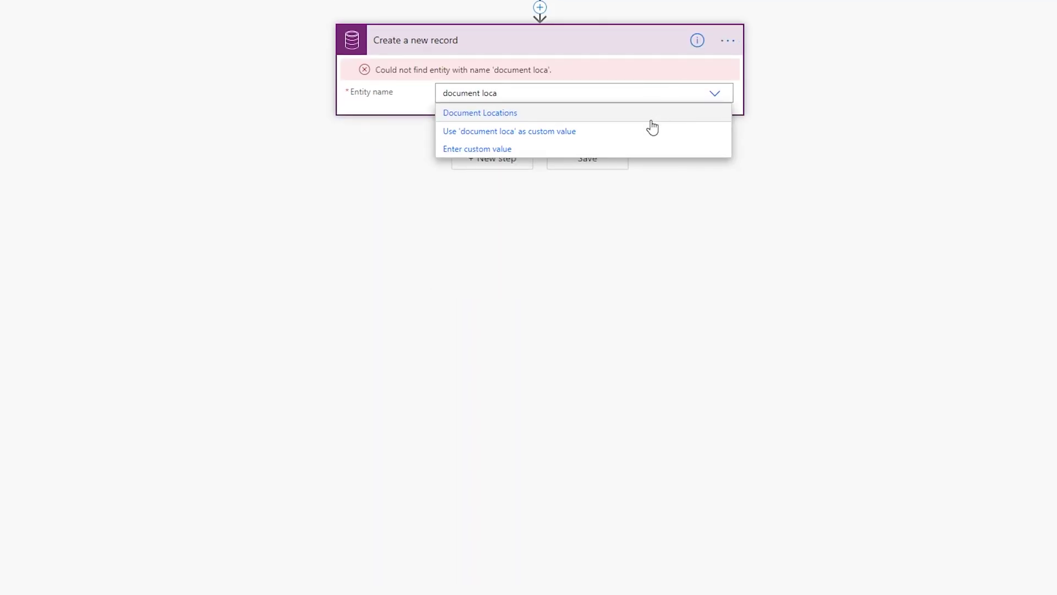
{"action": "left_click", "coordinate": [651, 120]}
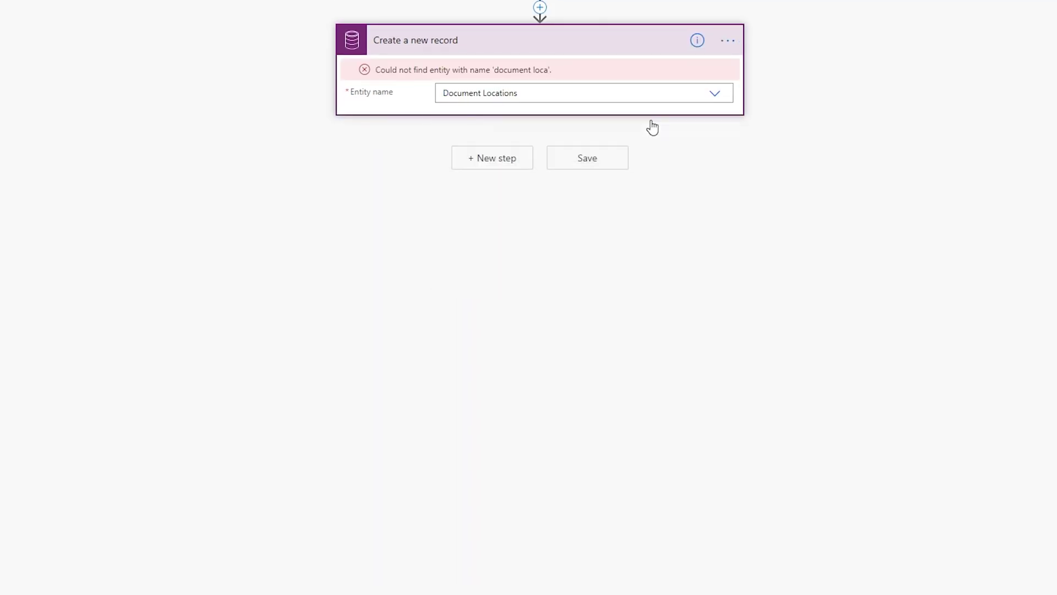
Step: Set the record name to Account Name followed by 'on New Communications Site'
{"action": "left_click", "coordinate": [636, 96]}
{"action": "left_click", "coordinate": [824, 195]}
{"action": "type", "text": "account"}
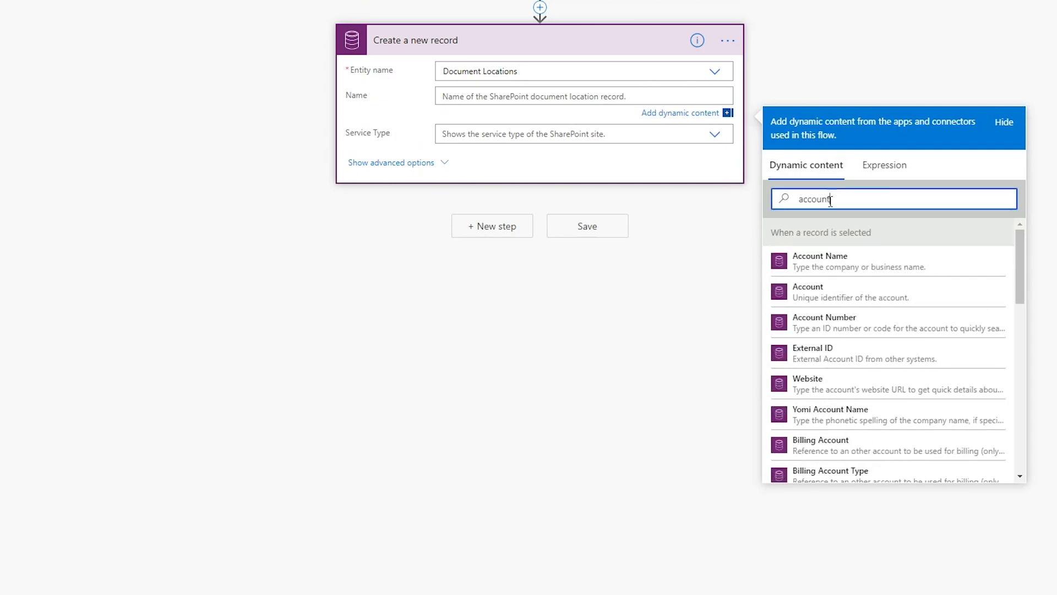
{"action": "left_click", "coordinate": [868, 262]}
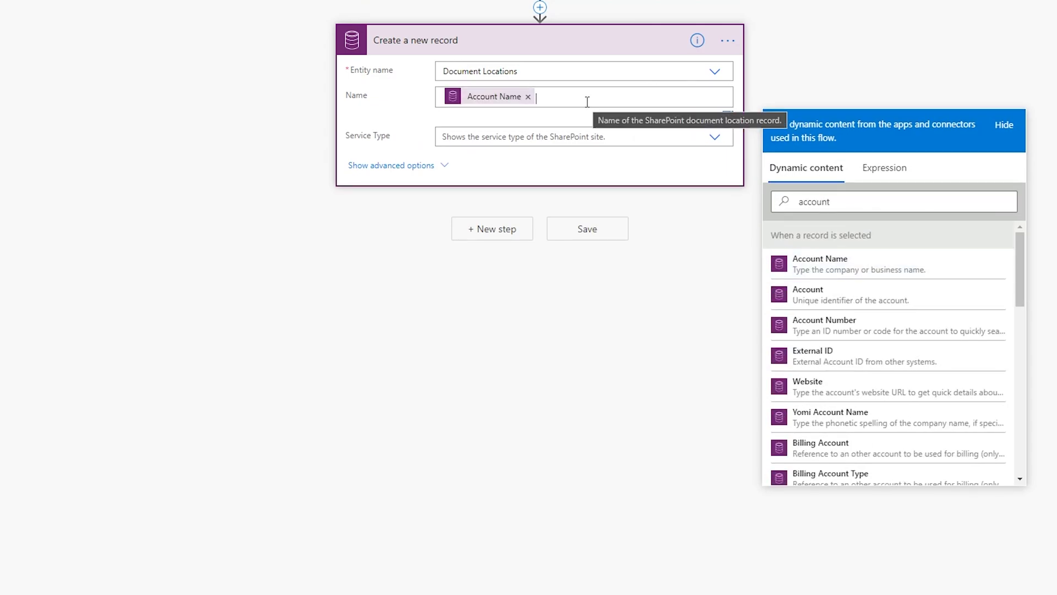
{"action": "type", "text": "on New Communicat"}
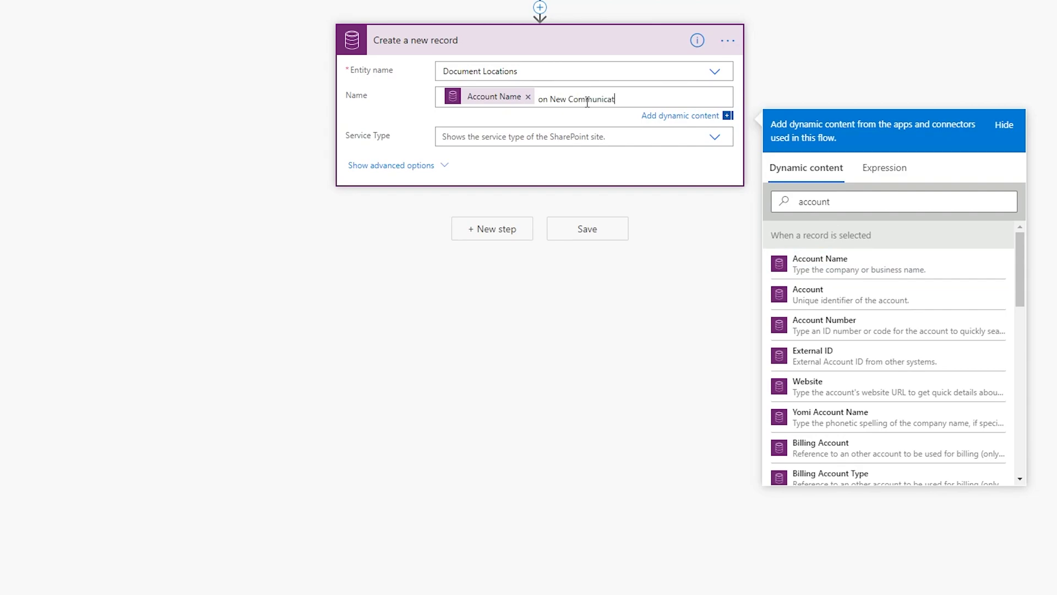
{"action": "type", "text": "ions Site"}
{"action": "left_click", "coordinate": [555, 137]}
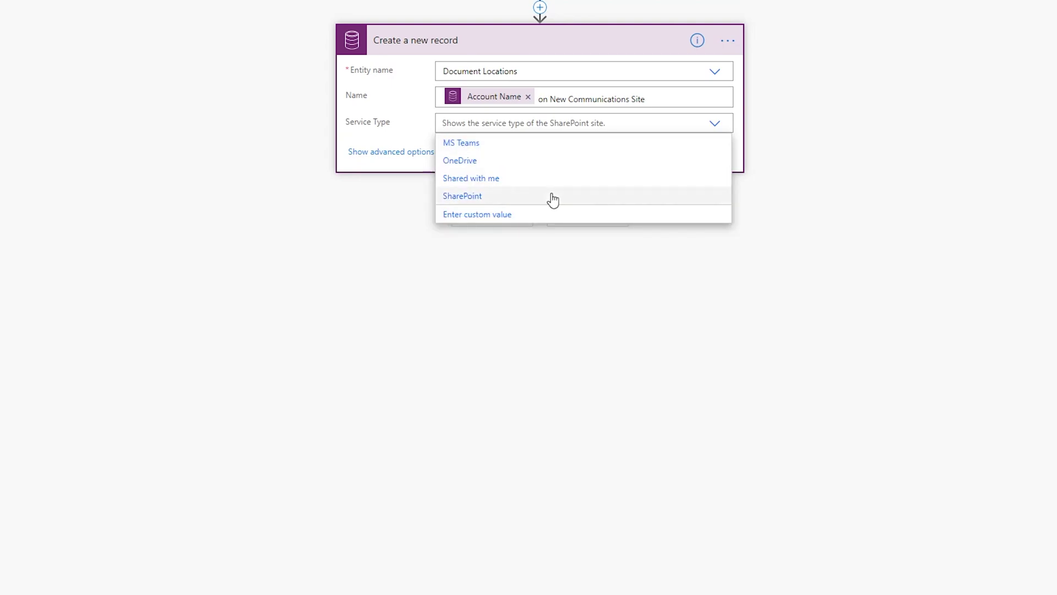
Step: Set Service Type to SharePoint and Parent Site to the List_records lookup expression via sharepointdocumentlocations()
{"action": "left_click", "coordinate": [553, 196]}
{"action": "left_click", "coordinate": [425, 154]}
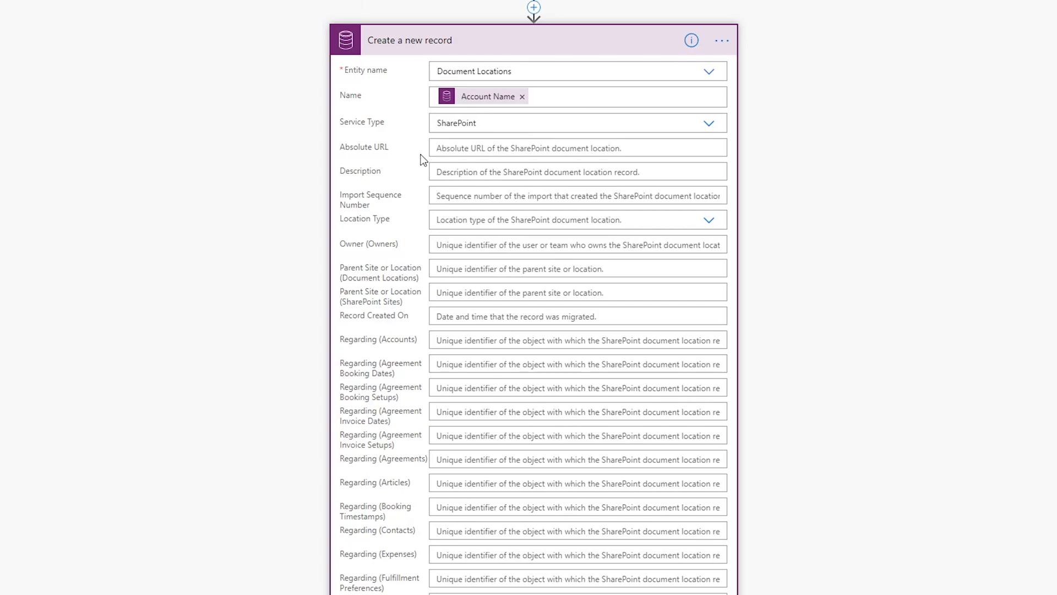
{"action": "left_click", "coordinate": [452, 271]}
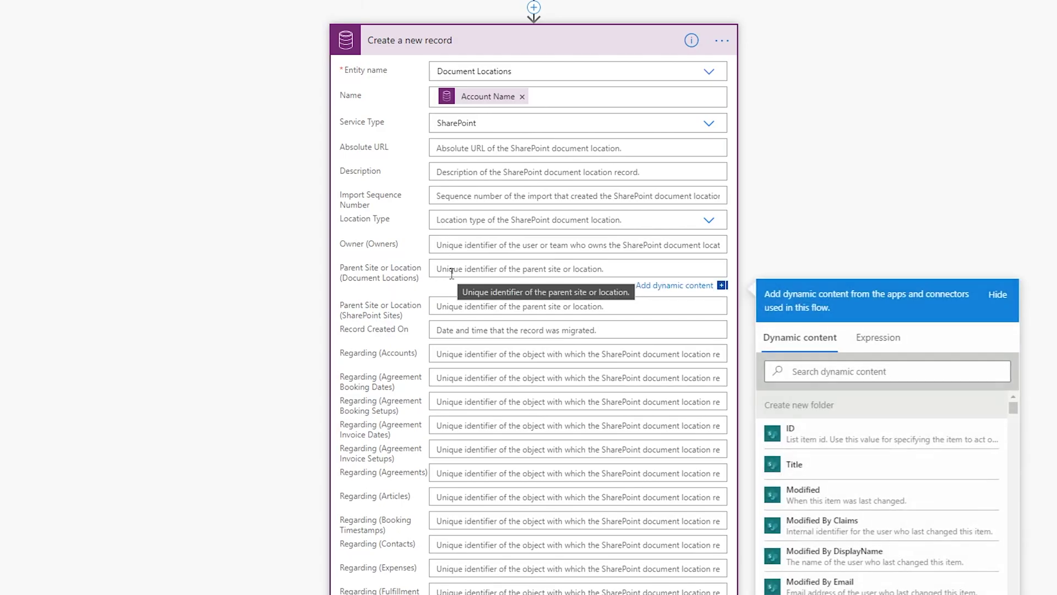
{"action": "key", "text": "super+v"}
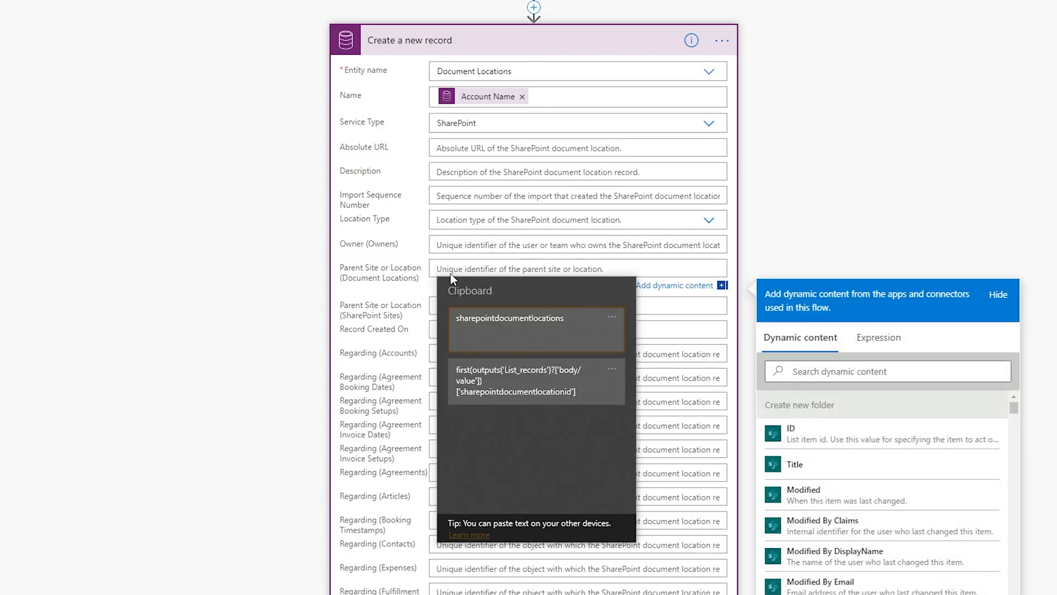
{"action": "left_click", "coordinate": [506, 321]}
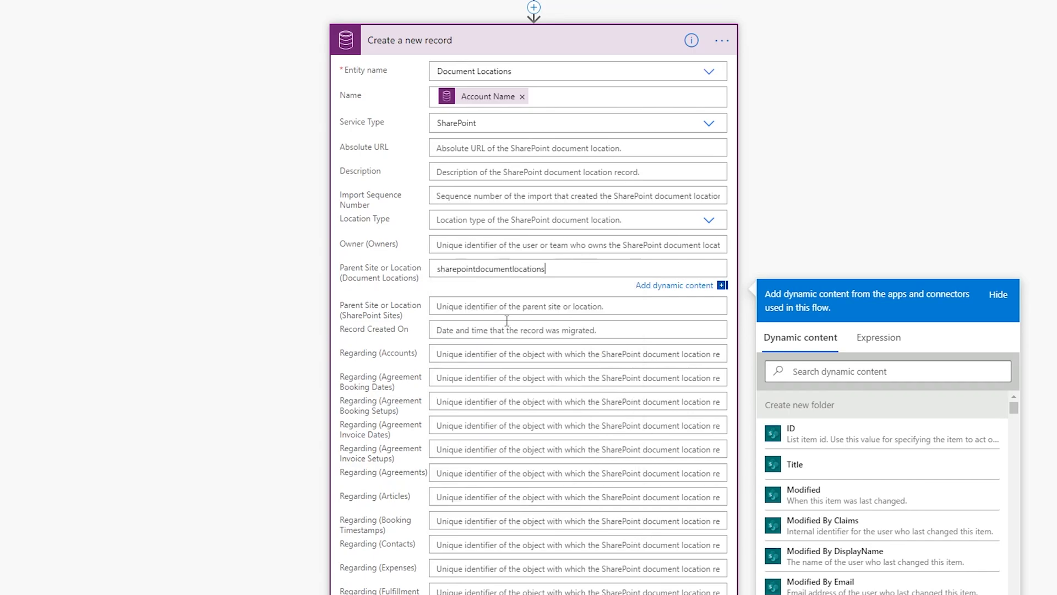
{"action": "type", "text": "()"}
{"action": "left_click", "coordinate": [899, 339]}
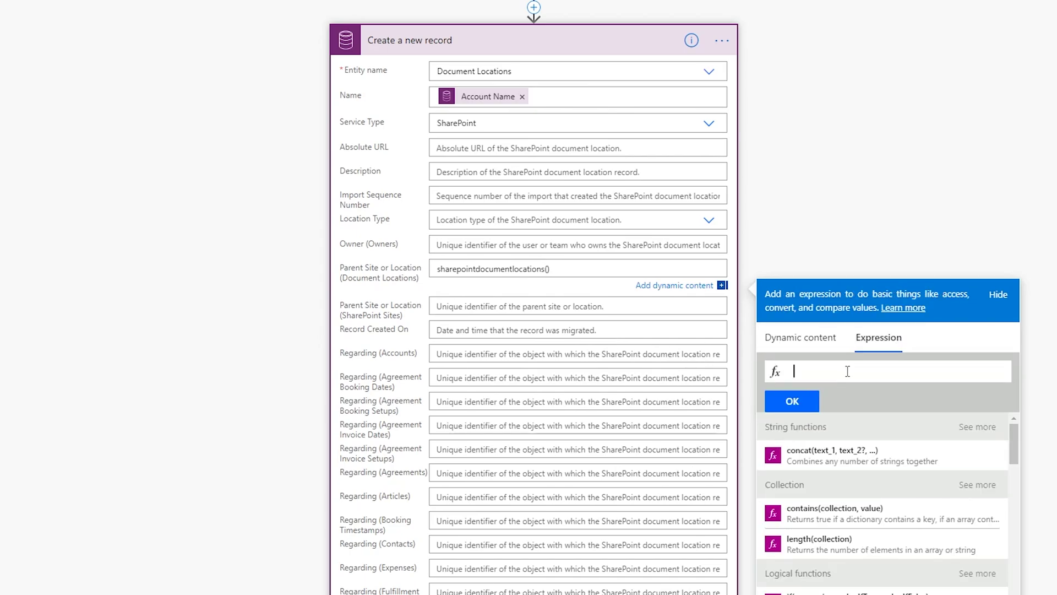
{"action": "key", "text": "super+v"}
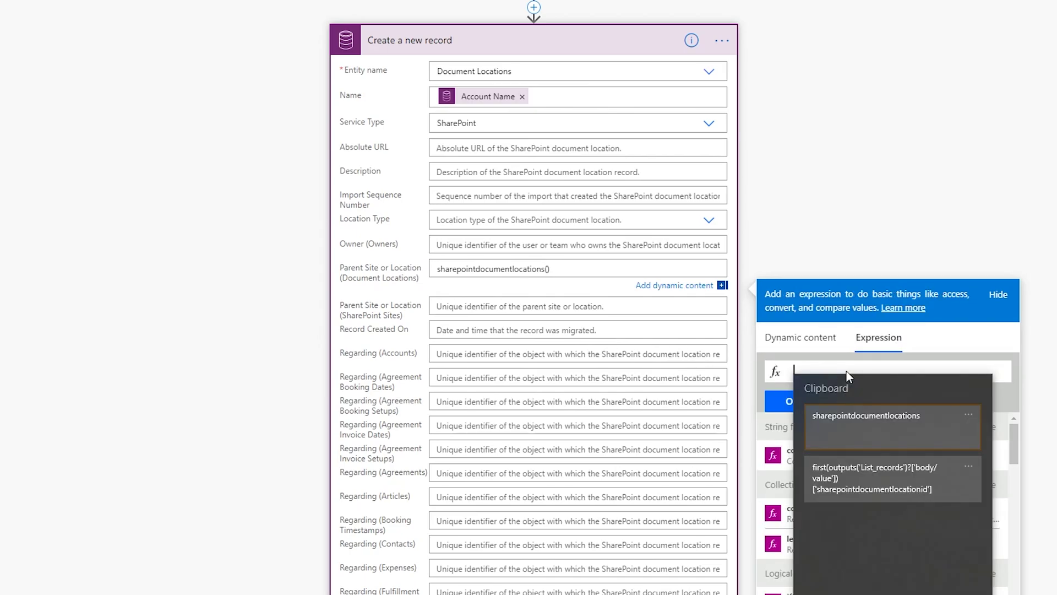
{"action": "left_click", "coordinate": [891, 466]}
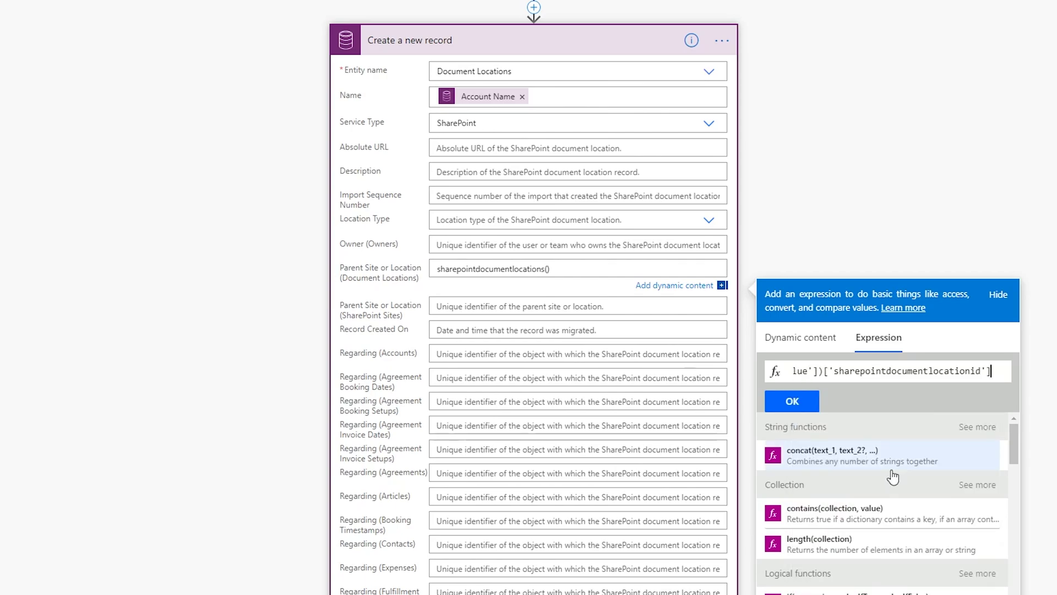
{"action": "left_click", "coordinate": [805, 403]}
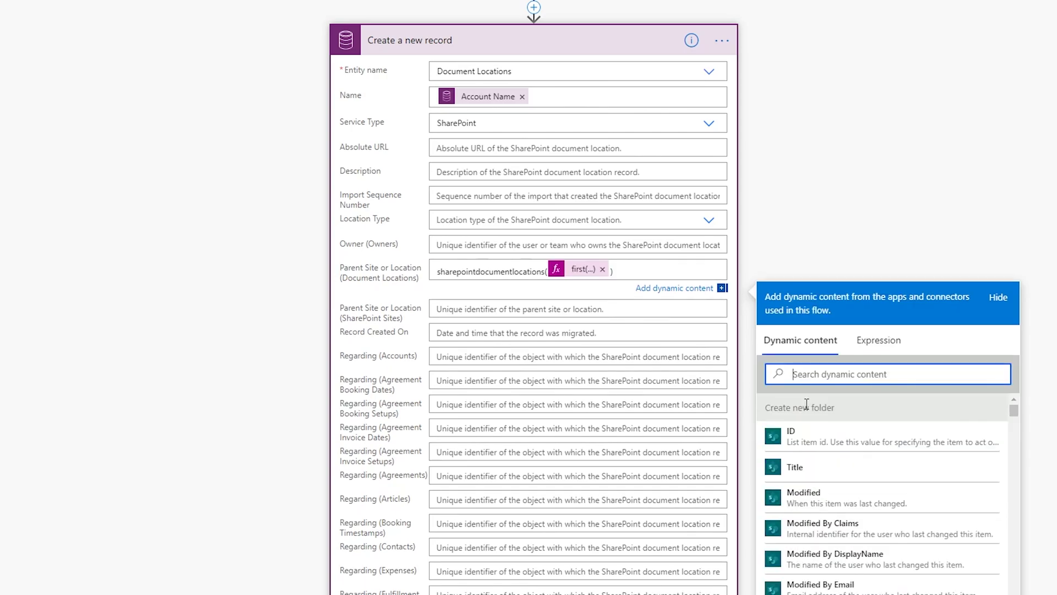
Step: Fill Regarding (Accounts) with accounts() wrapping the Account identifier
{"action": "left_click", "coordinate": [543, 359]}
{"action": "type", "text": "accou"}
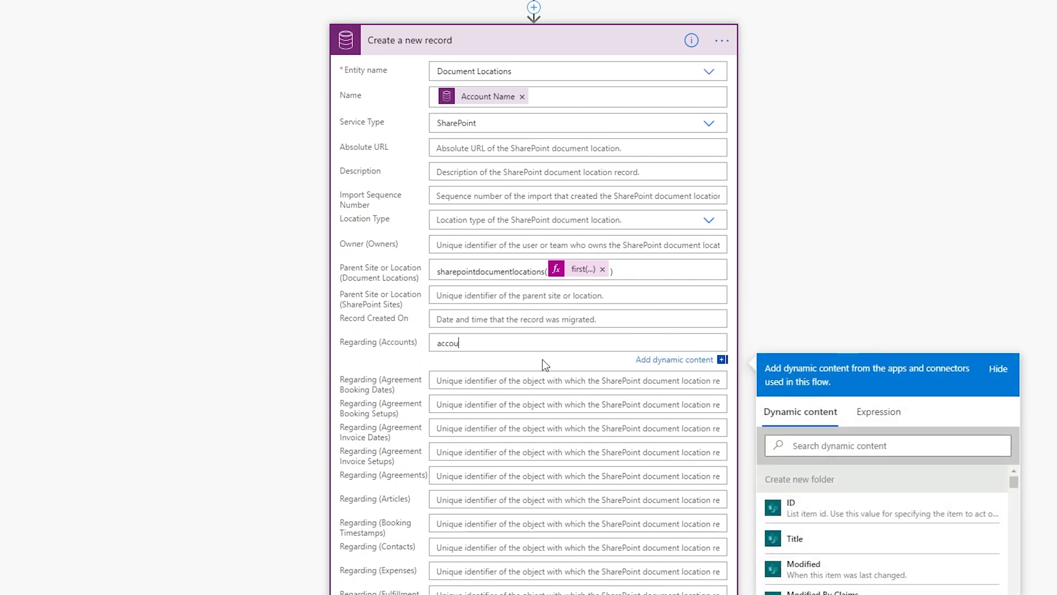
{"action": "type", "text": "nts()"}
{"action": "left_click", "coordinate": [787, 444]}
{"action": "type", "text": "account"}
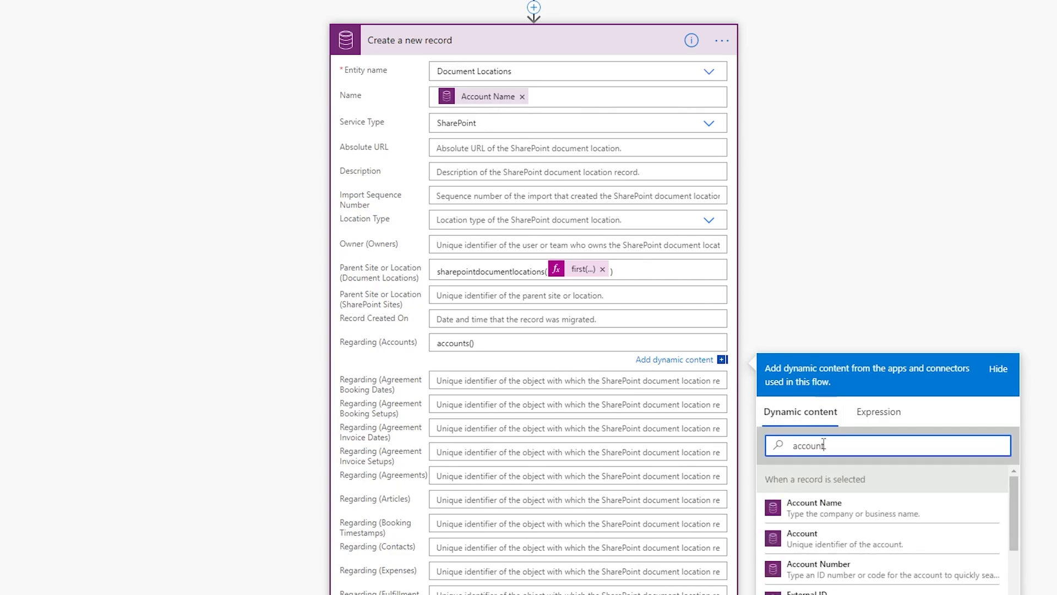
{"action": "left_click", "coordinate": [878, 539]}
{"action": "left_click", "coordinate": [786, 311]}
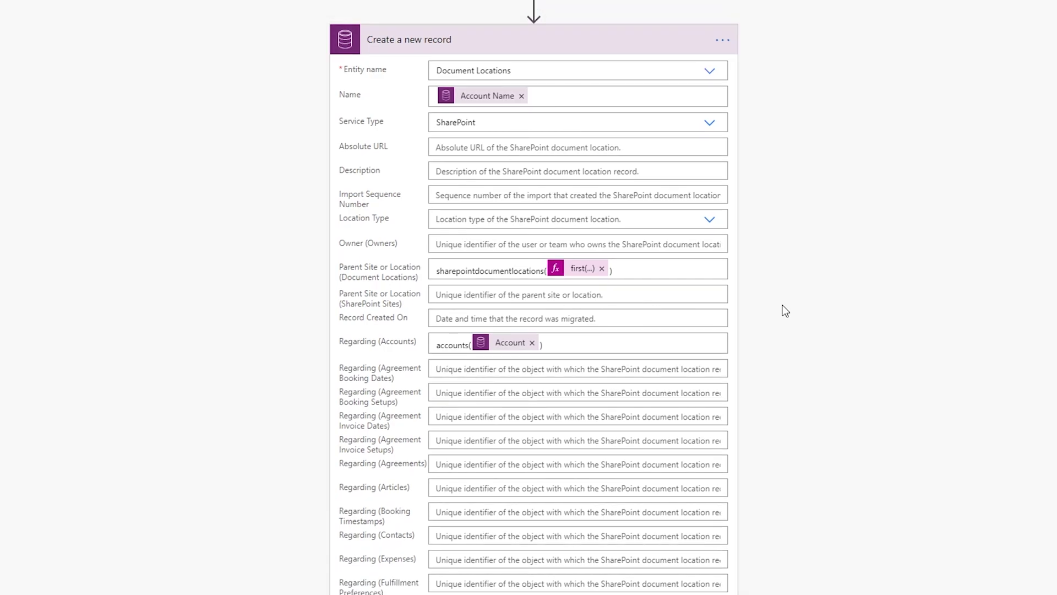
Step: Begin filling Relative URL by searching dynamic values for Name
{"action": "scroll", "coordinate": [784, 309], "scroll_direction": "down", "scroll_amount": 15}
{"action": "scroll", "coordinate": [772, 375], "scroll_direction": "down", "scroll_amount": 3}
{"action": "left_click", "coordinate": [566, 382]}
{"action": "left_click", "coordinate": [830, 483]}
{"action": "type", "text": "Name"}
{"action": "scroll", "coordinate": [831, 484], "scroll_direction": "down", "scroll_amount": 2}
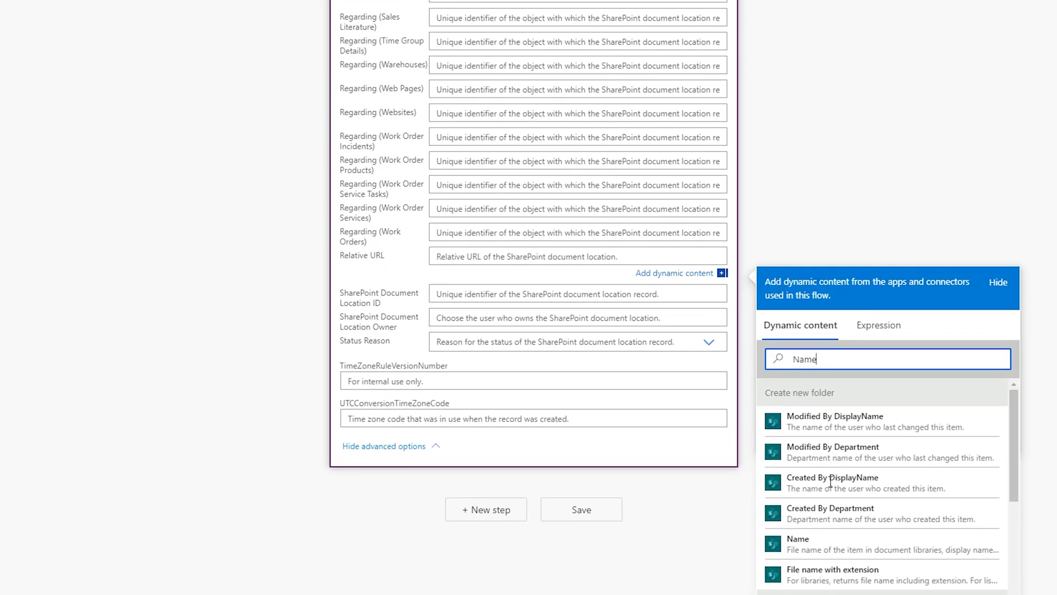
Step: Use the folder Name as Relative URL, then run Create SharePoint Folder on Adventure Works (sample)
{"action": "left_click", "coordinate": [831, 553]}
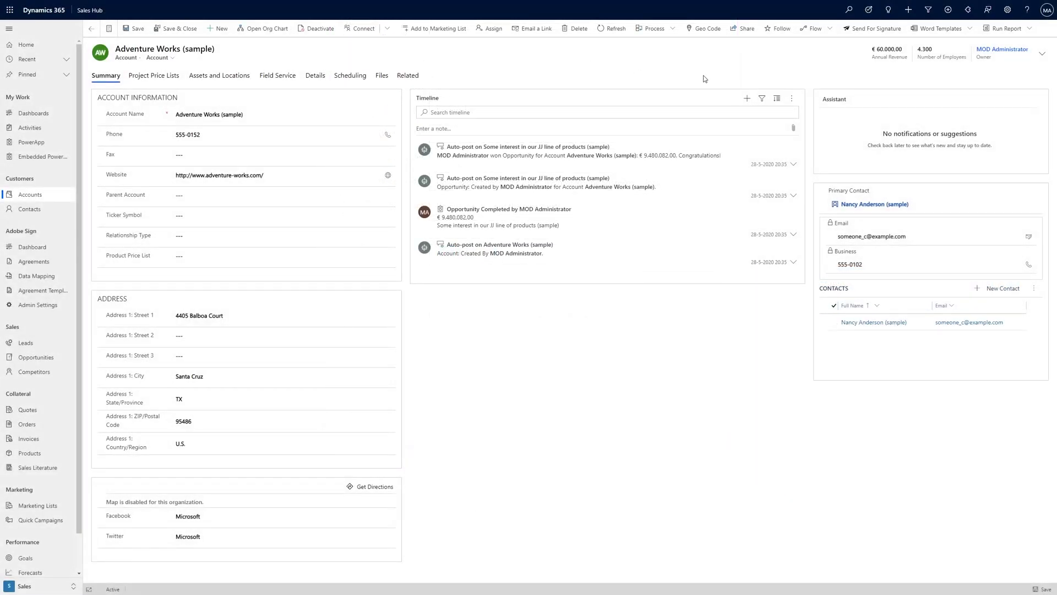
{"action": "left_click", "coordinate": [813, 28]}
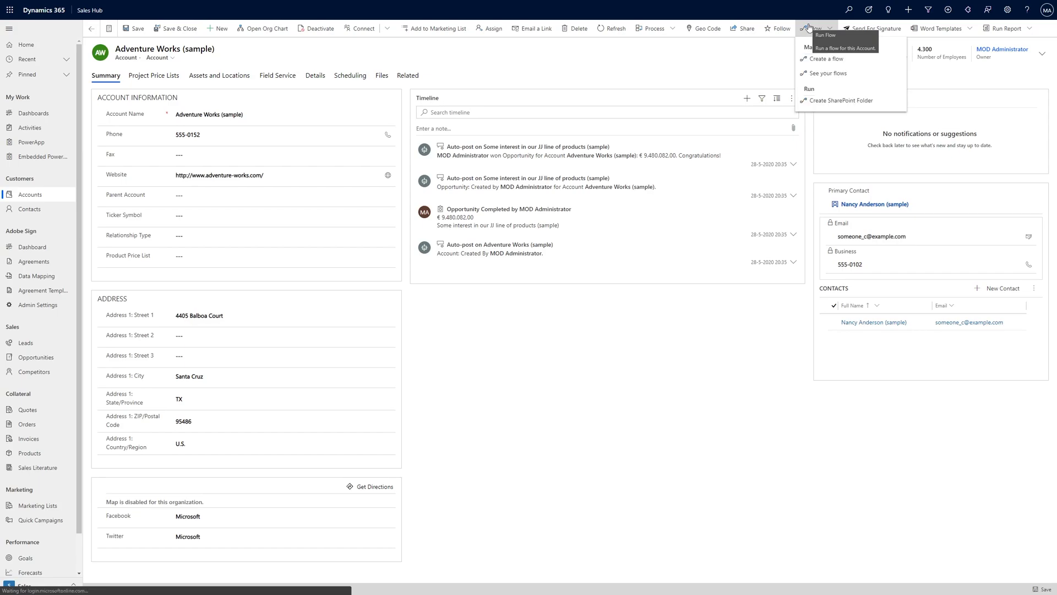
{"action": "left_click", "coordinate": [834, 100]}
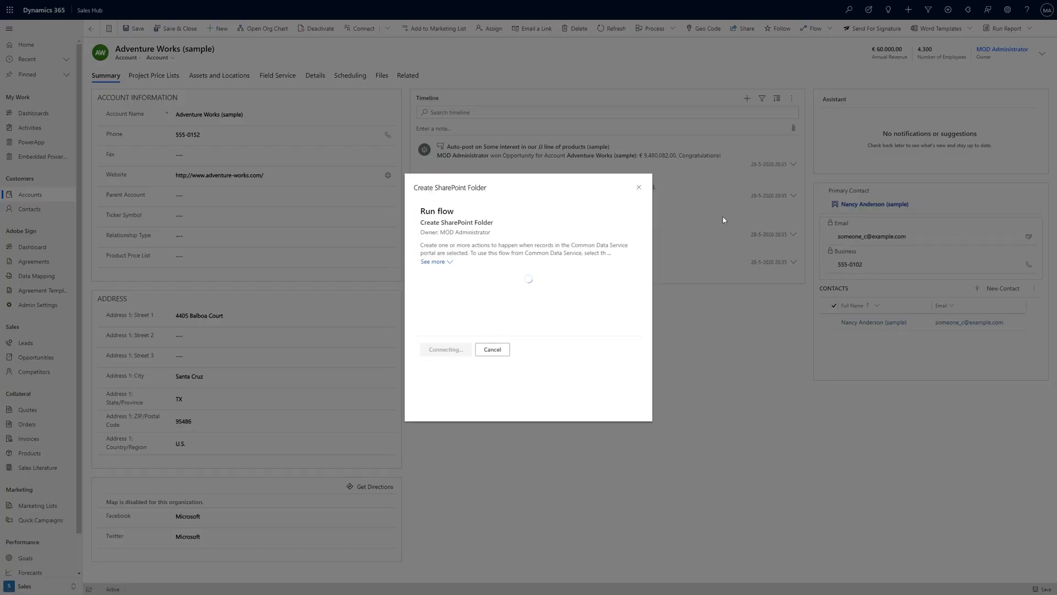
{"action": "left_click", "coordinate": [444, 353]}
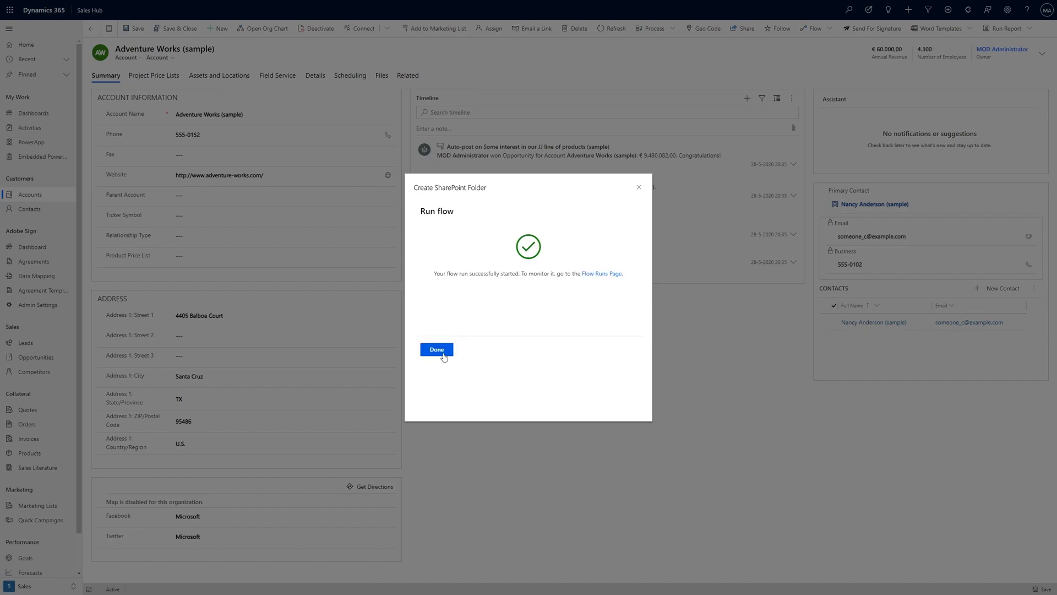
{"action": "left_click", "coordinate": [437, 350]}
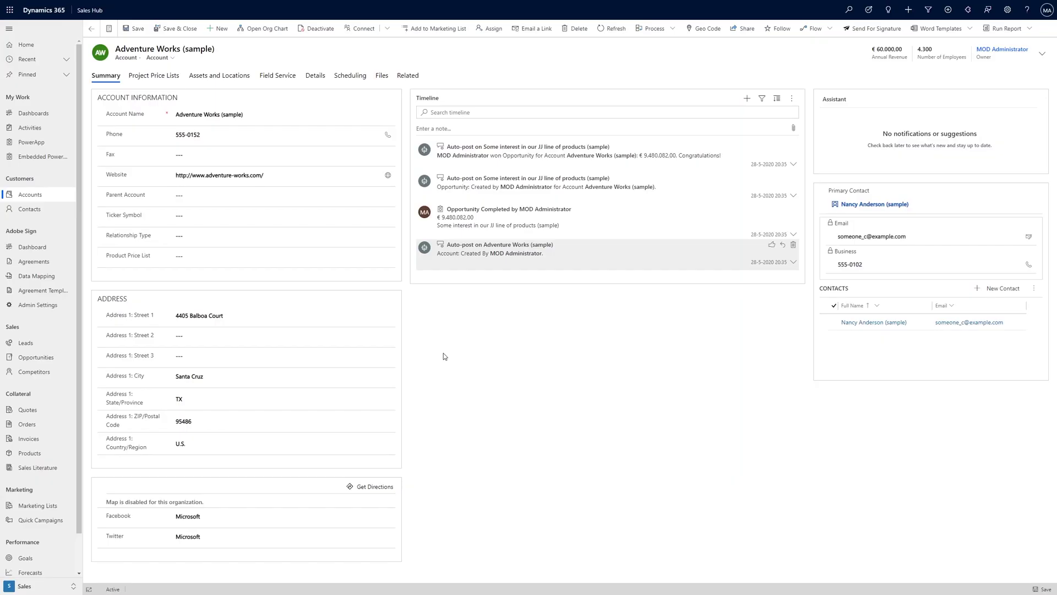
Step: Create a new Word document, Demo doc.docx, in the account's Files
{"action": "left_click", "coordinate": [382, 77]}
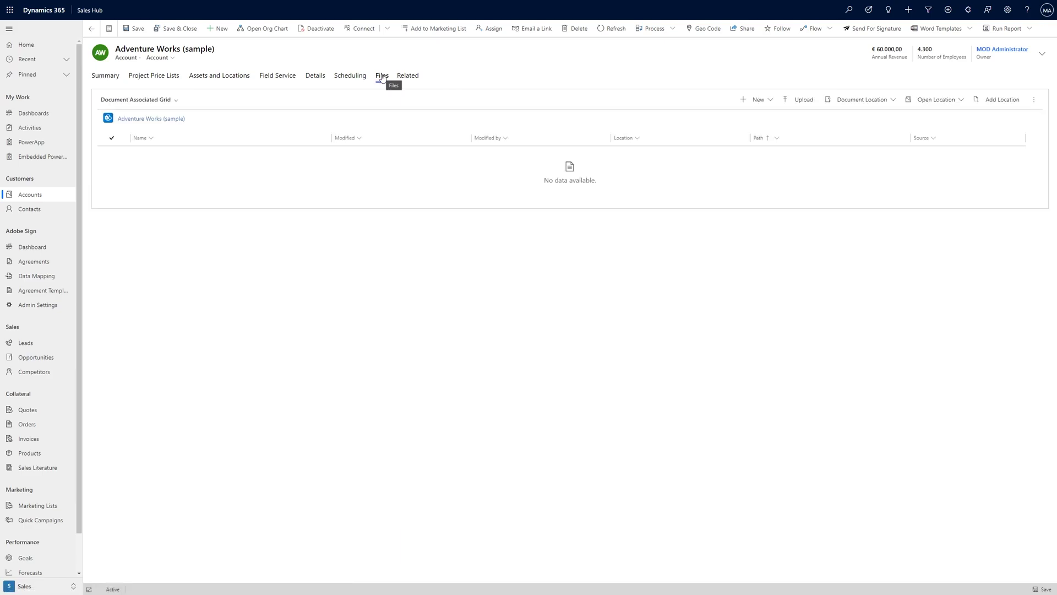
{"action": "left_click", "coordinate": [764, 103]}
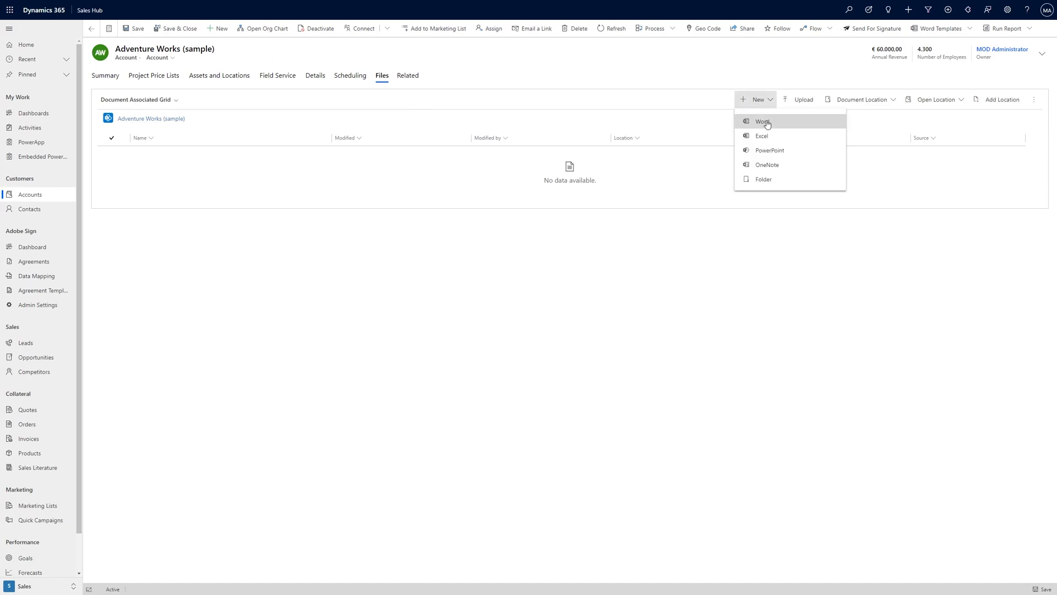
{"action": "left_click", "coordinate": [763, 121]}
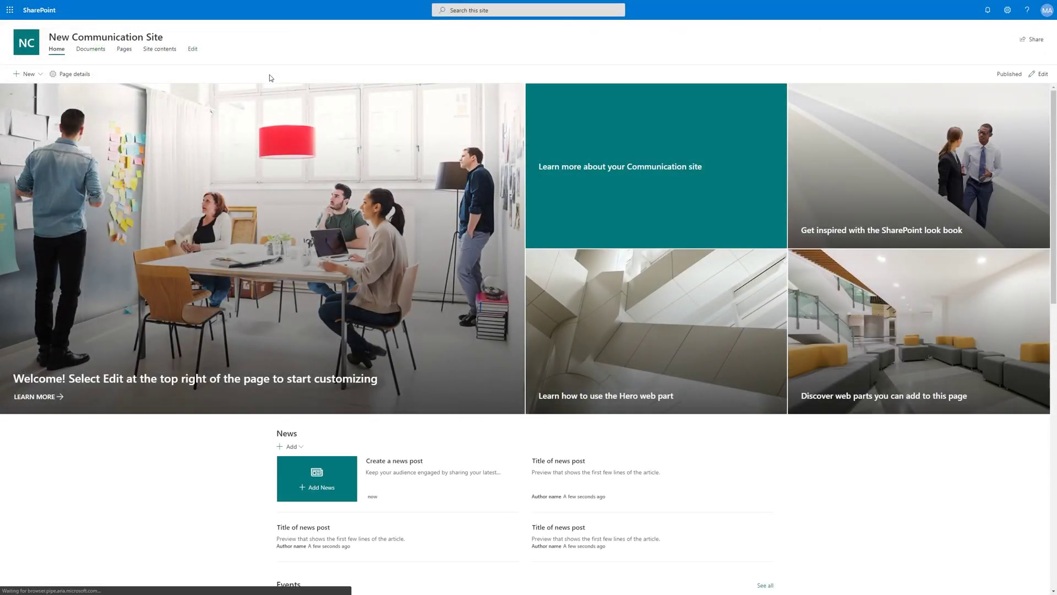
Step: Go to New Communication Site's Documents and open the Adventure Works (sample) folder to find Demo doc.docx
{"action": "left_click", "coordinate": [91, 53]}
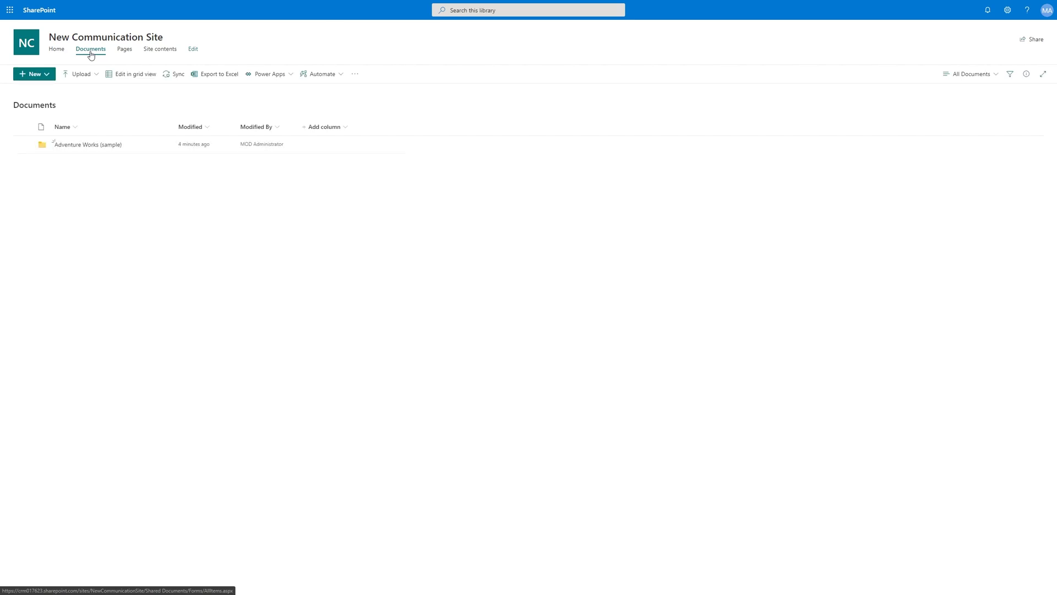
{"action": "left_click", "coordinate": [118, 146]}
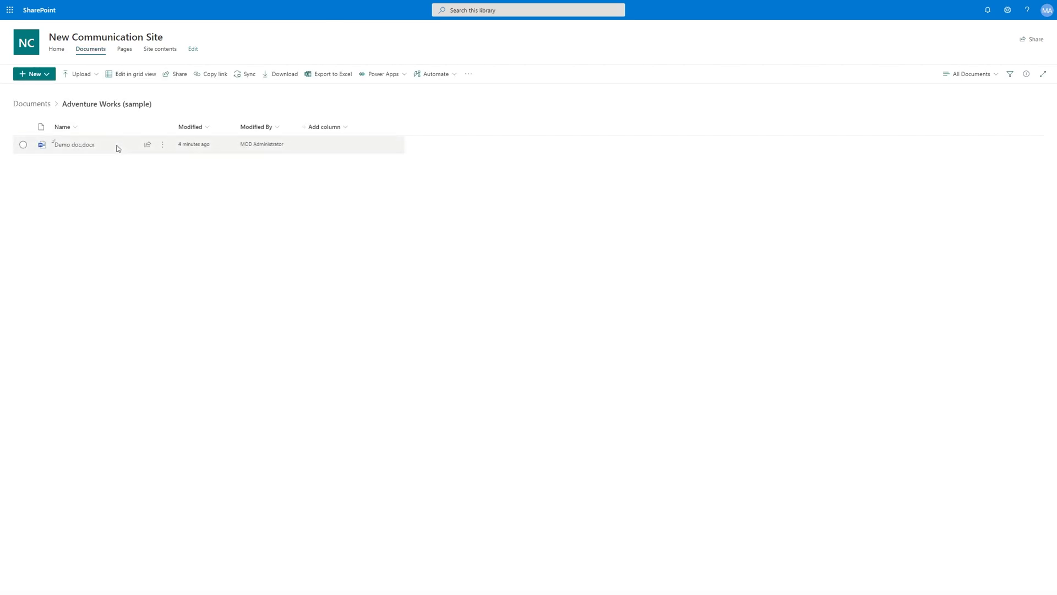